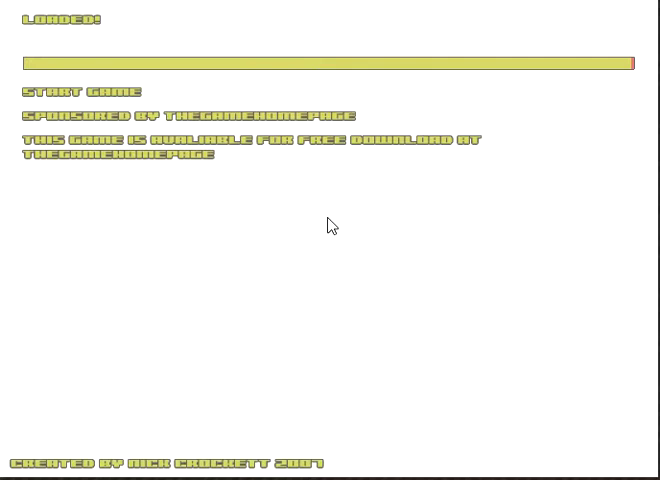
# Start Square Man with START GAME to load the first tutorial level.
pyautogui.click(104, 99)
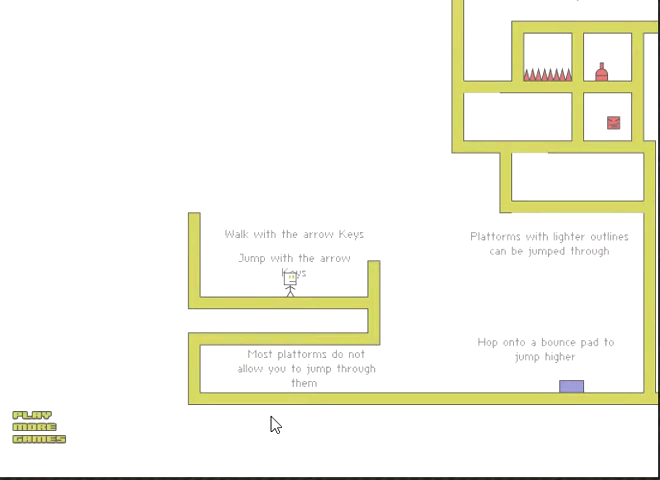
# Walk down to the floor and use the bounce pad to reach the spiked level.
pyautogui.press('Right')
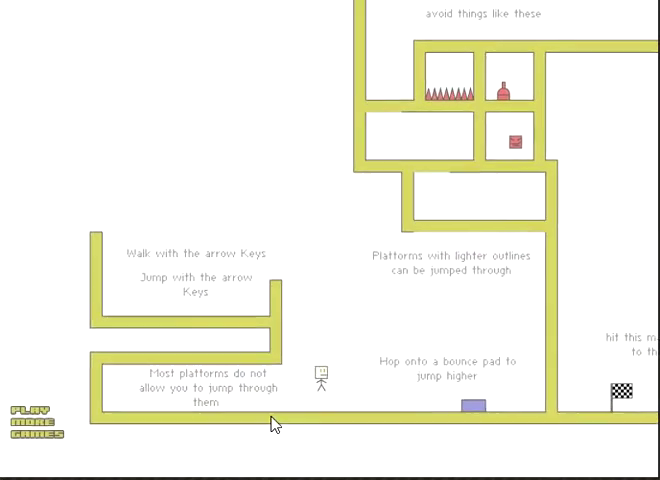
pyautogui.press('Right')
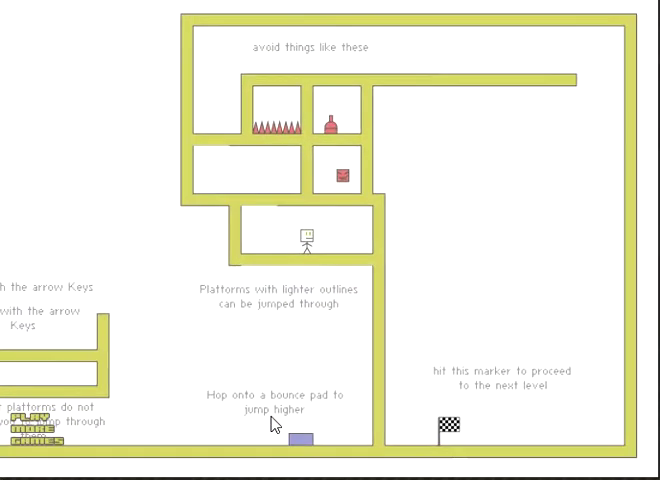
pyautogui.press('Left')
pyautogui.press('Up')
pyautogui.press('Left')
# Try several jumps over the wall beside the spikes.
pyautogui.press('Right')
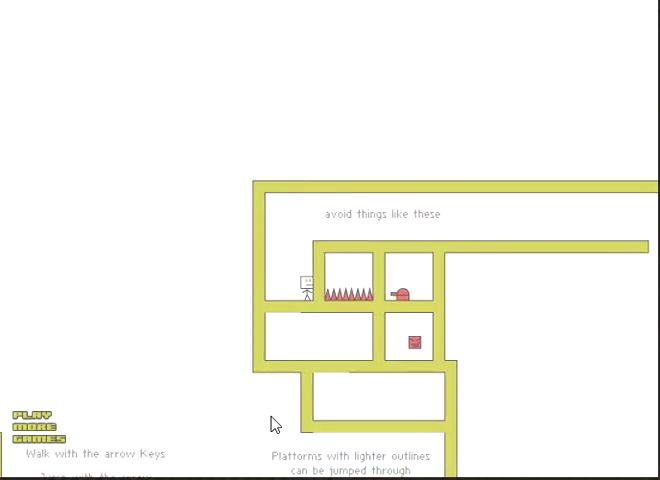
pyautogui.press('Up')
pyautogui.press('Left')
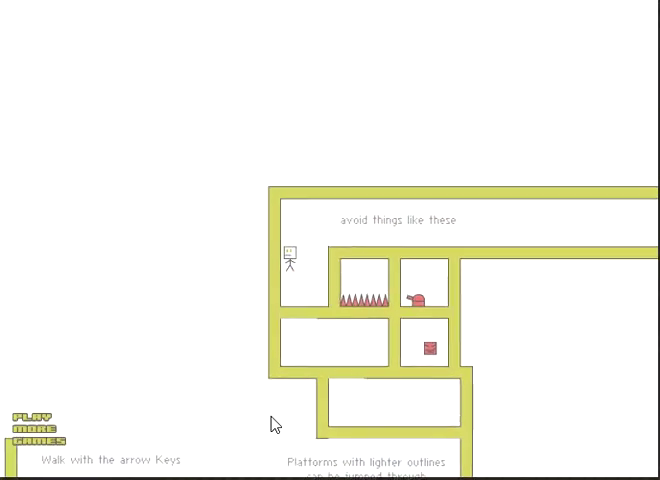
pyautogui.press('Right')
pyautogui.press('Right')
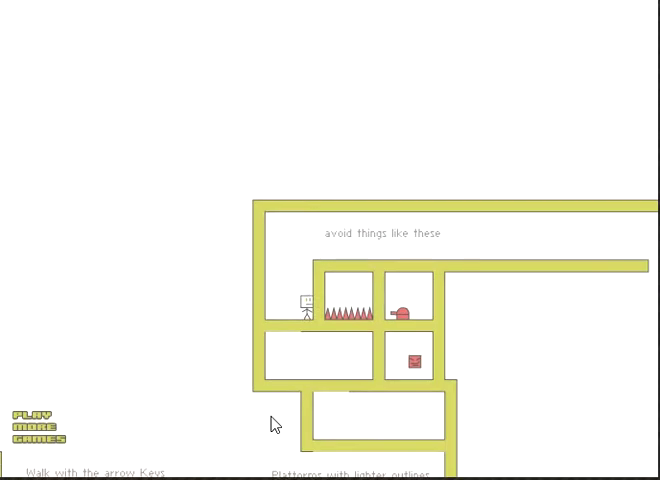
pyautogui.press('Up')
pyautogui.press('Left')
pyautogui.press('Right')
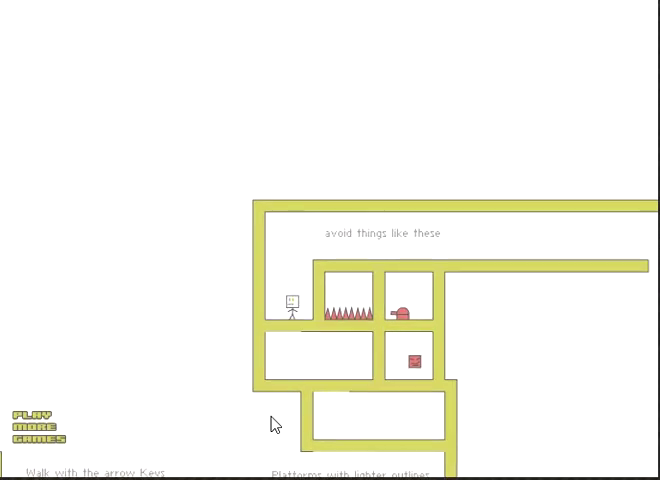
# Back off, jump onto the platform above the spikes, and drop to the checkered flag.
pyautogui.press('Right')
pyautogui.press('Left')
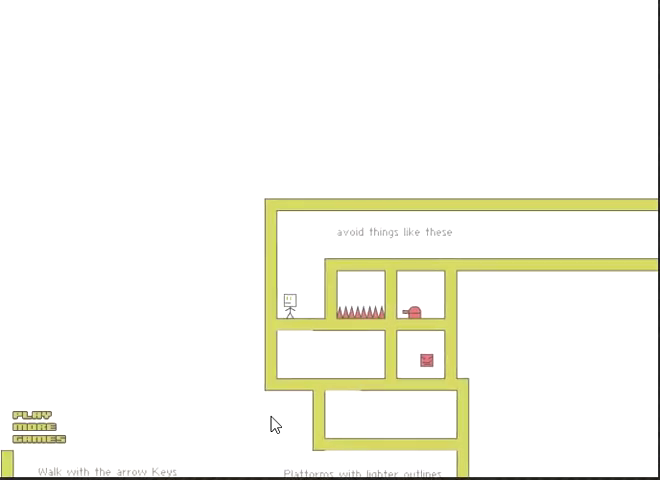
pyautogui.press('Up')
pyautogui.press('Right')
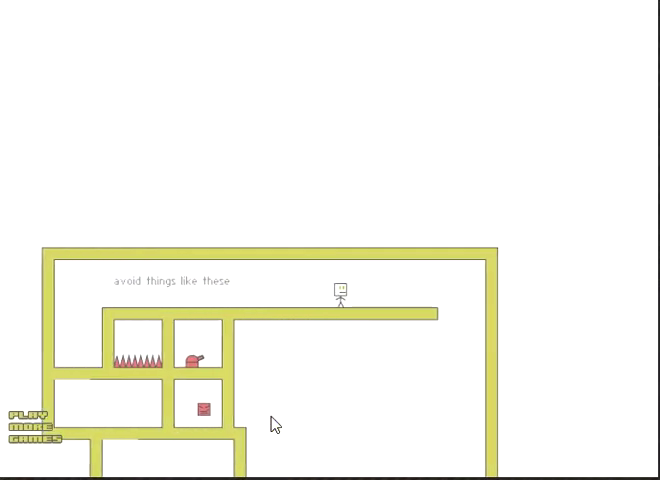
pyautogui.press('Right')
pyautogui.press('Left')
pyautogui.press('Up')
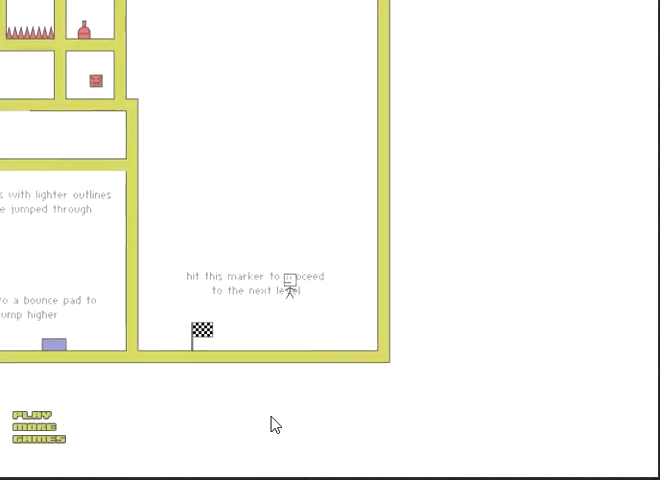
pyautogui.press('Right')
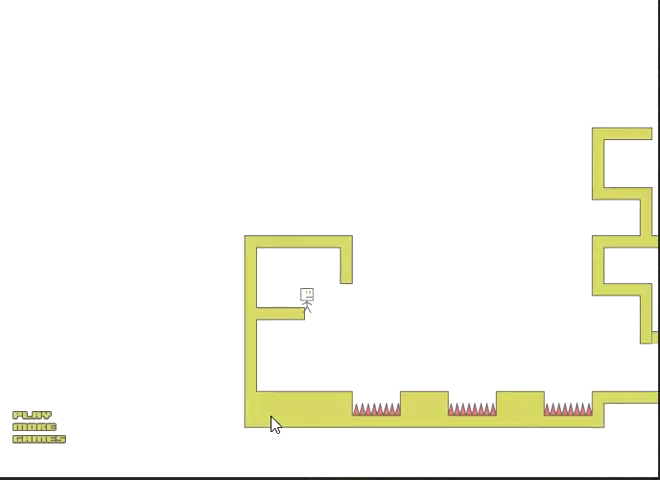
# Jump both spike pits into the maze and head toward the left ledges.
pyautogui.press('Up')
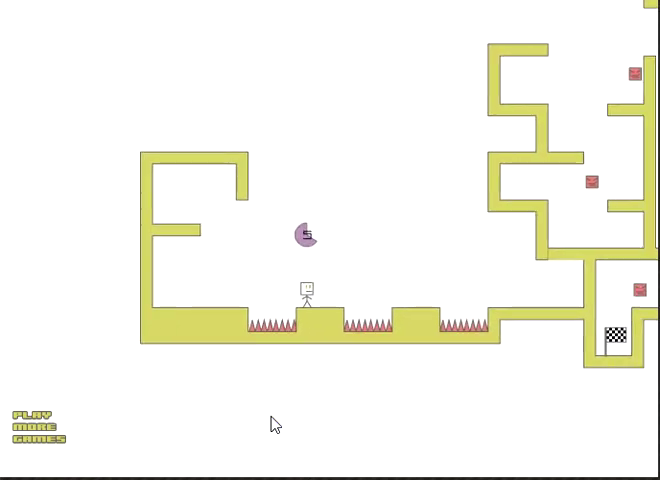
pyautogui.press('Up')
pyautogui.press('Right')
pyautogui.press('Up')
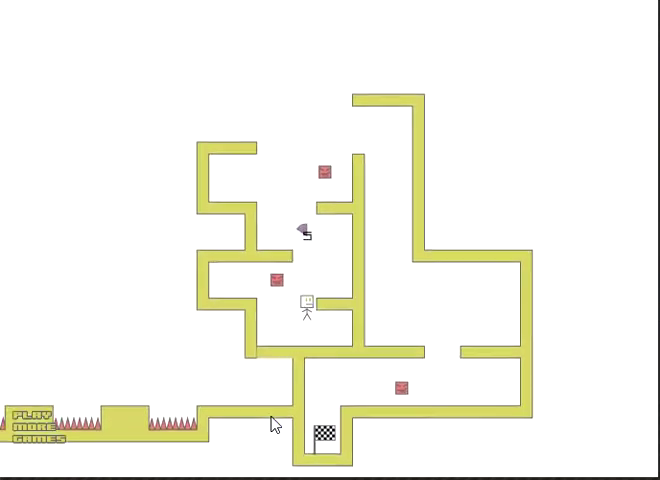
pyautogui.press('Left')
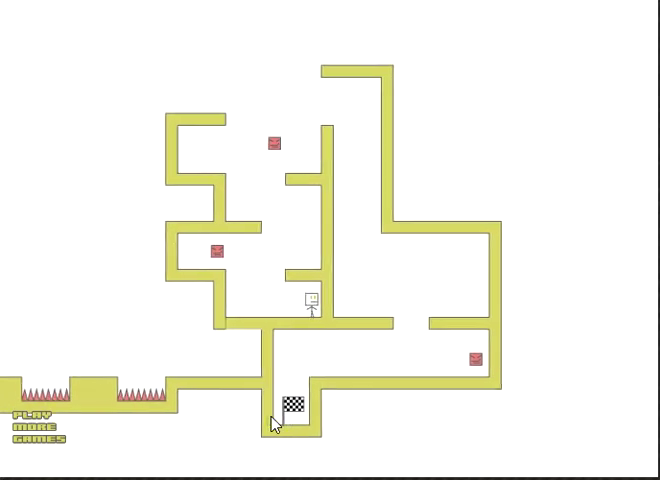
pyautogui.press('Up')
# After respawning, move between the ledge and floor, jumping in the start room.
pyautogui.press('Right')
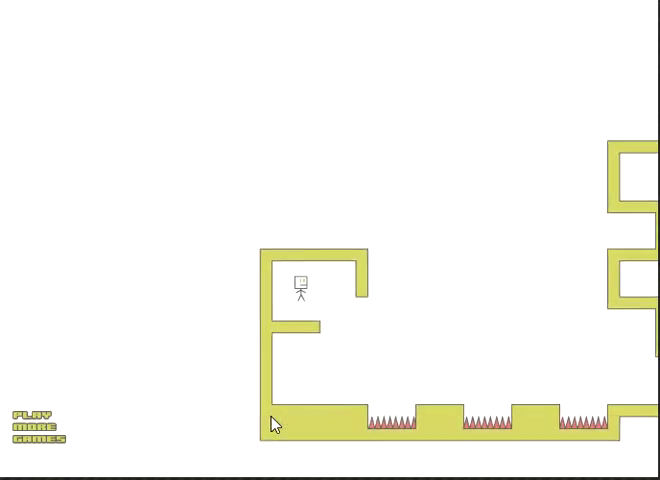
pyautogui.press('Left')
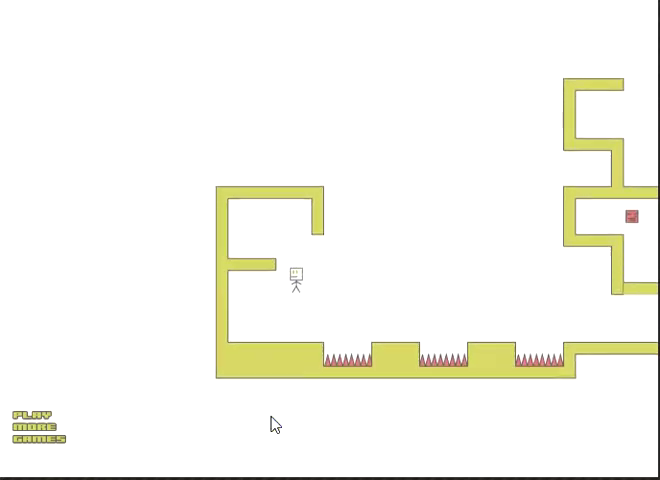
pyautogui.press('Right')
pyautogui.press('Up')
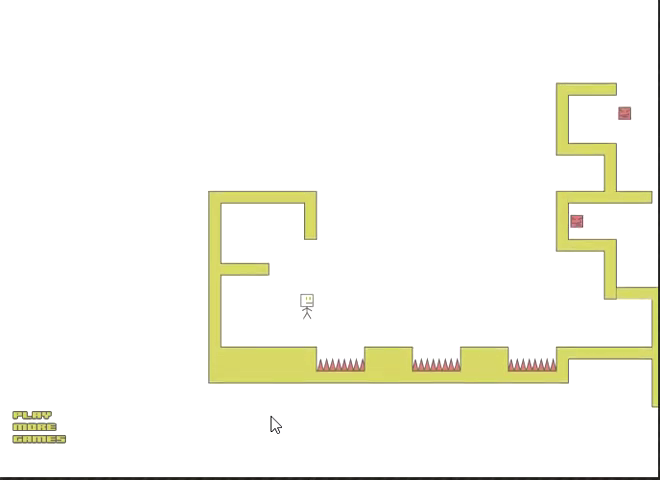
pyautogui.press('Up')
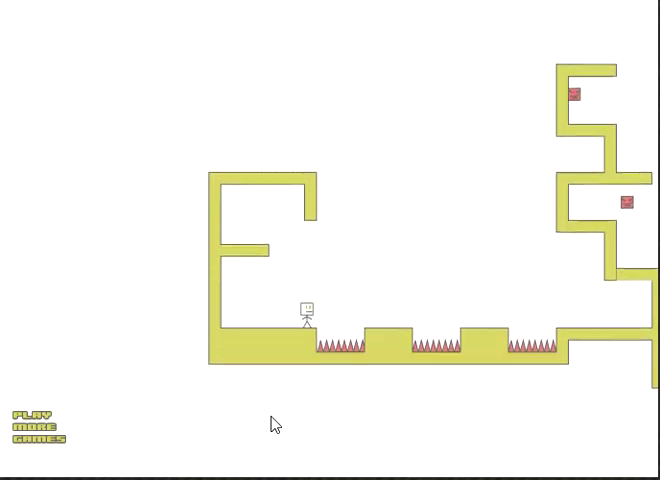
pyautogui.press('Up')
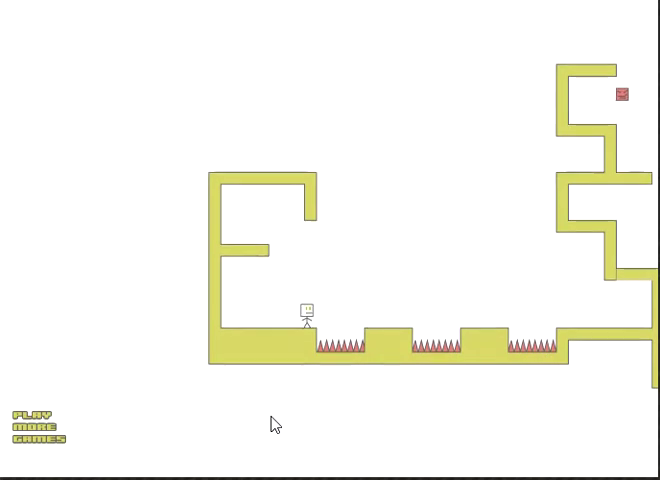
pyautogui.press('Up')
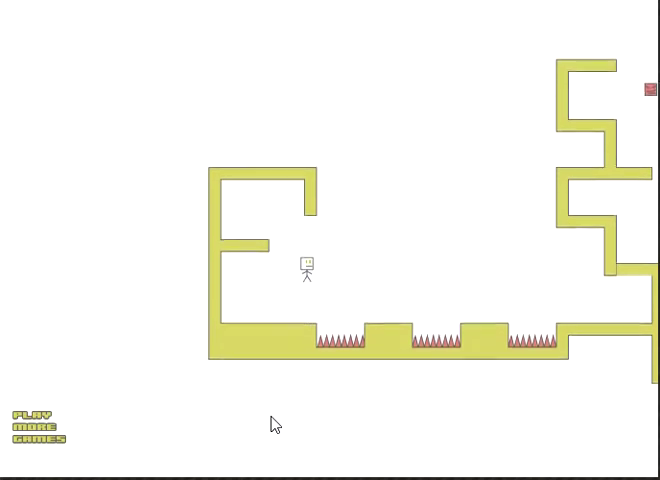
pyautogui.press('Up')
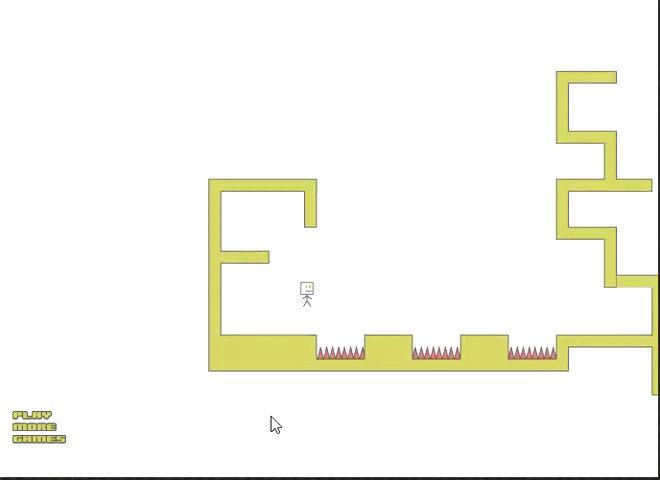
# Cross the spike pits again and climb the maze to the purple checkpoint.
pyautogui.press('Right')
pyautogui.press('Up')
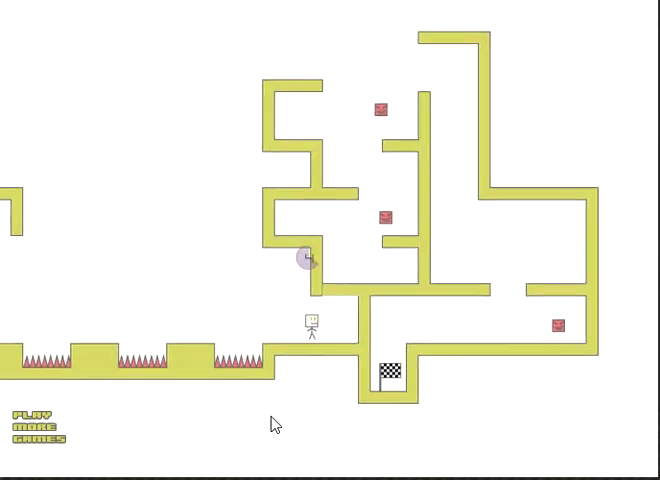
pyautogui.press('Up')
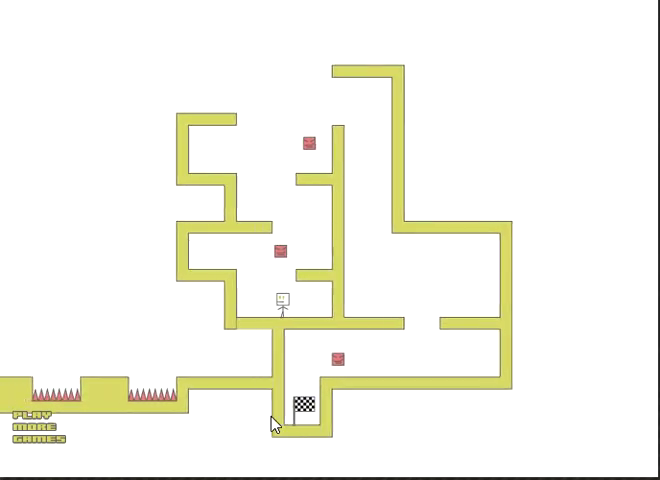
pyautogui.press('Up')
pyautogui.press('Left')
pyautogui.press('Up')
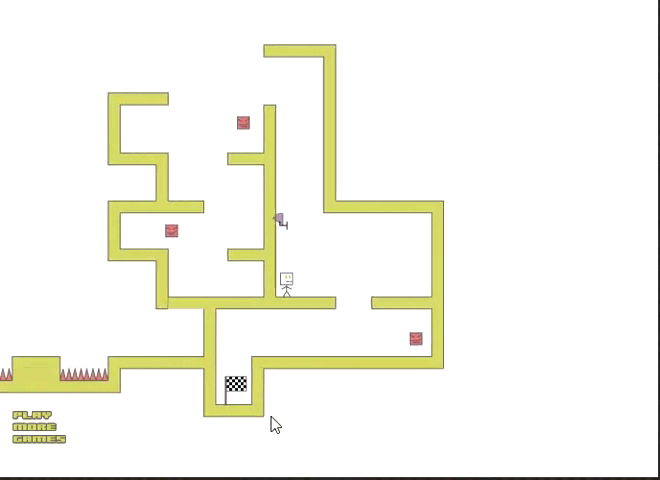
# Re-enter the maze near the purple checkpoint, then jump back left over the spikes.
pyautogui.press('Right')
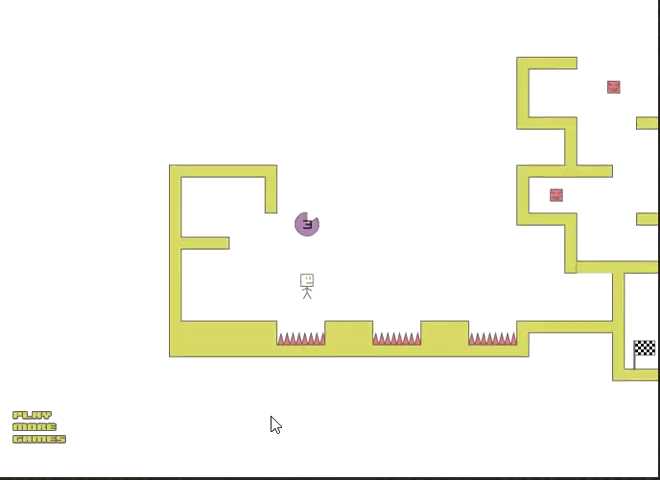
pyautogui.press('Right')
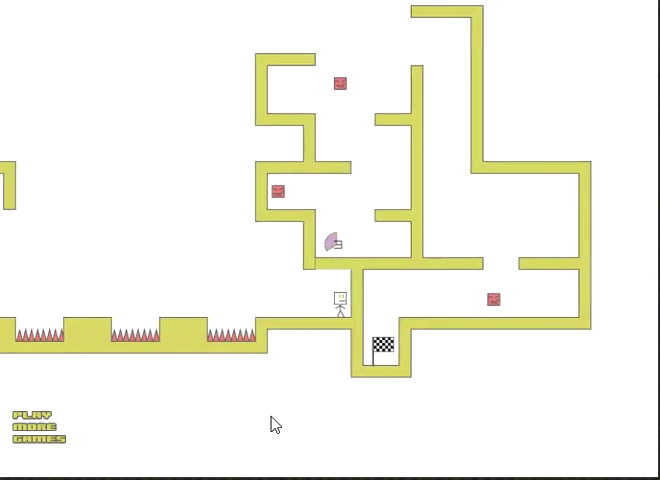
pyautogui.press('Up')
pyautogui.press('Left')
pyautogui.press('Up')
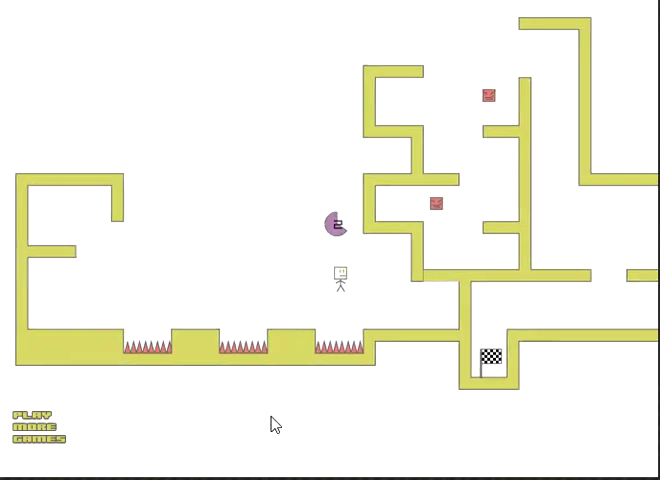
# Jump the inner wall into the bottom corridor and walk left to the exit.
pyautogui.press('Right')
pyautogui.press('Up')
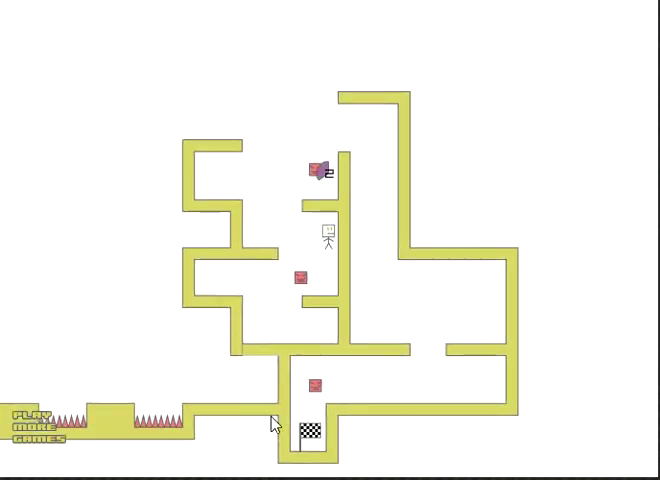
pyautogui.press('Left')
pyautogui.press('Up')
pyautogui.press('Right')
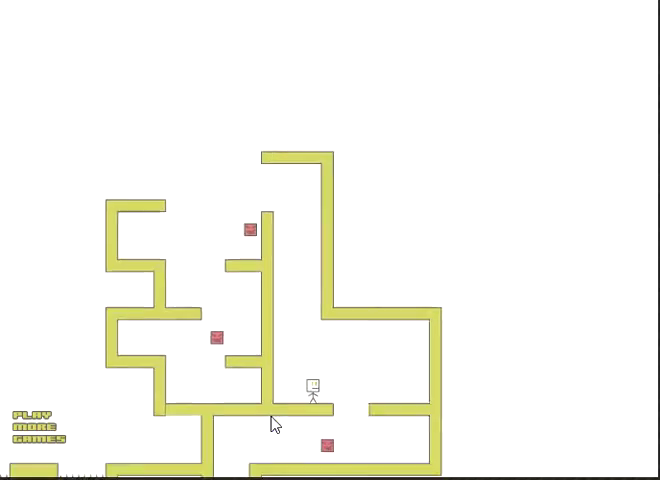
pyautogui.press('Left')
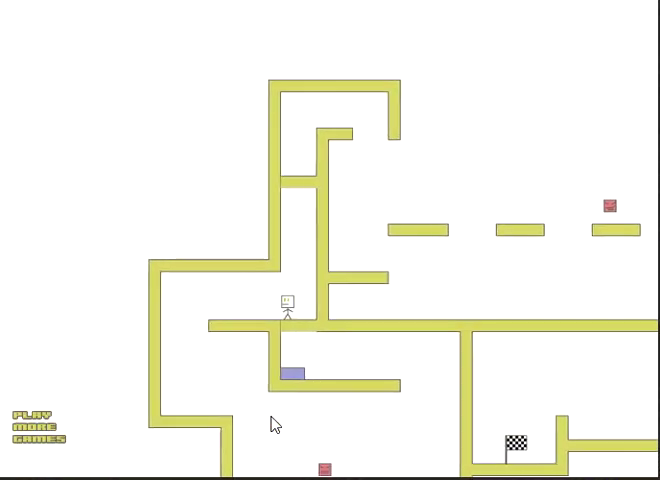
# Drop past the spikes into the lower chamber, climb the shaft, and cross the platforms.
pyautogui.press('Right')
pyautogui.press('Up')
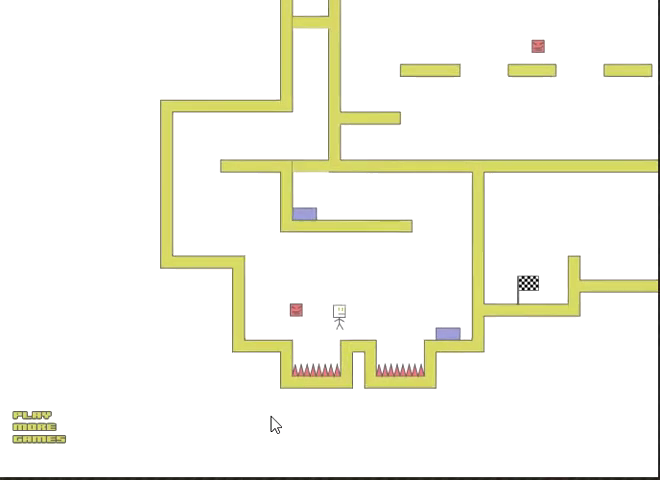
pyautogui.press('Left')
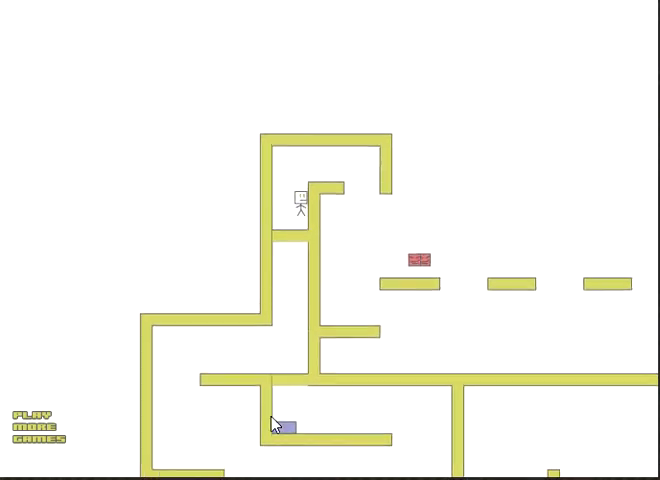
pyautogui.press('Right')
pyautogui.press('Up')
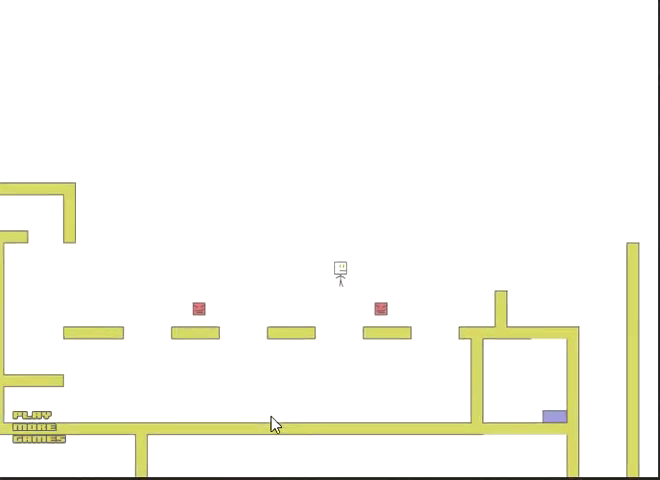
pyautogui.press('Left')
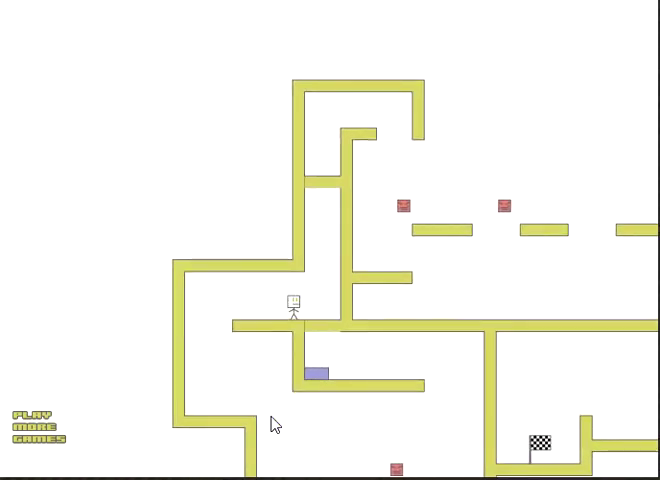
# Drop into the spike chamber, jump out, and climb onto the upper bar.
pyautogui.press('Right')
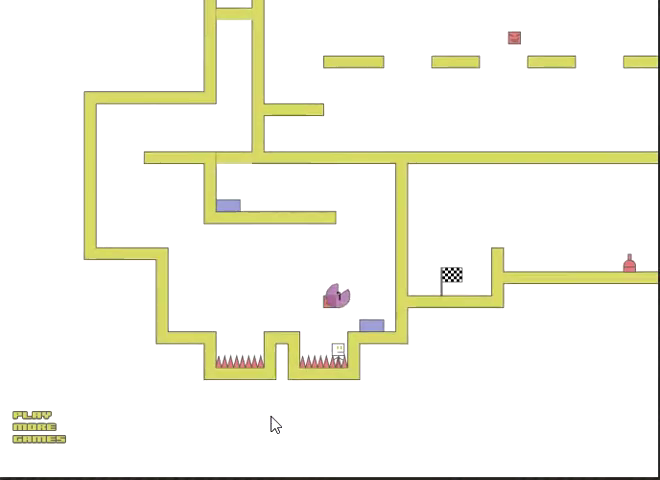
pyautogui.press('Up')
pyautogui.press('Up')
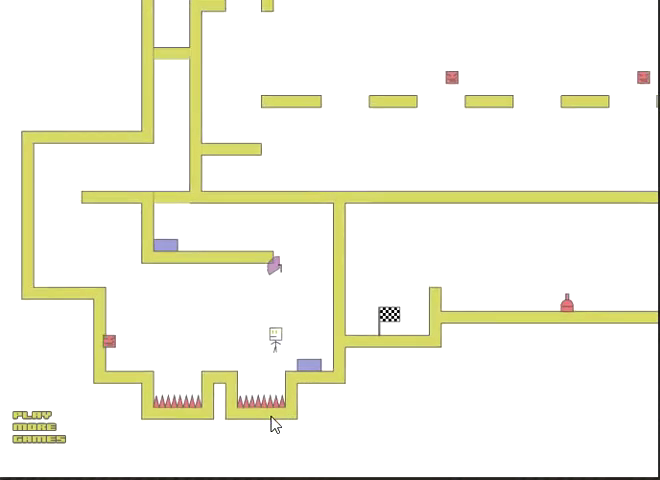
pyautogui.press('Up')
pyautogui.press('Left')
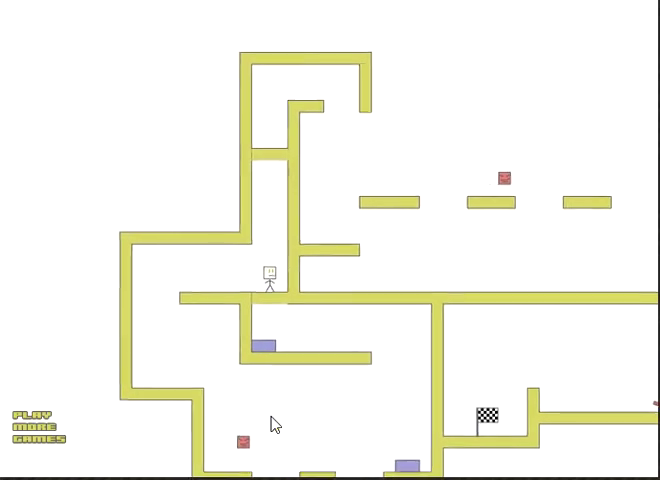
# Rise through the lower chamber and run right across the row of platforms.
pyautogui.press('Right')
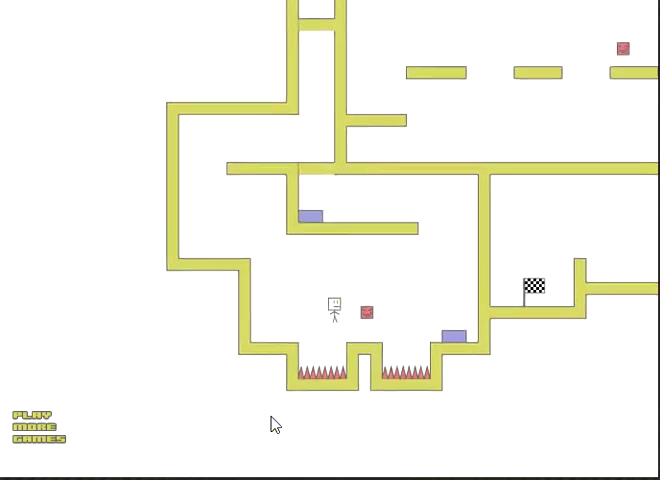
pyautogui.press('Up')
pyautogui.press('Left')
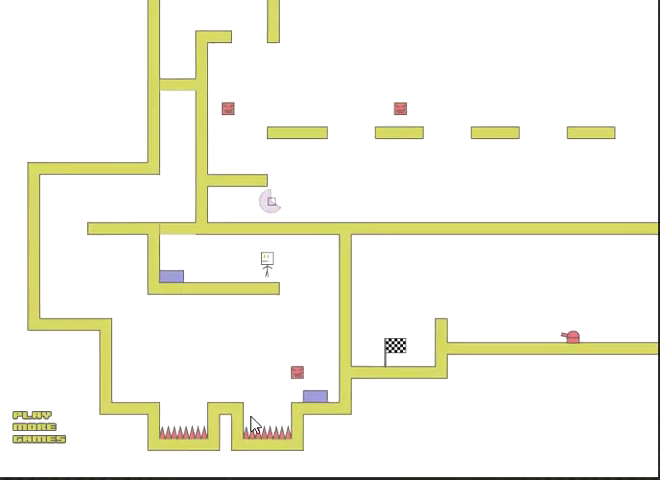
pyautogui.press('Up')
pyautogui.press('Right')
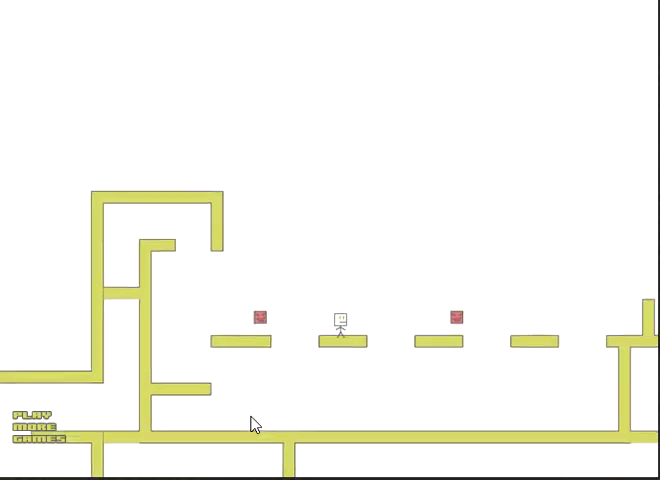
pyautogui.press('Right')
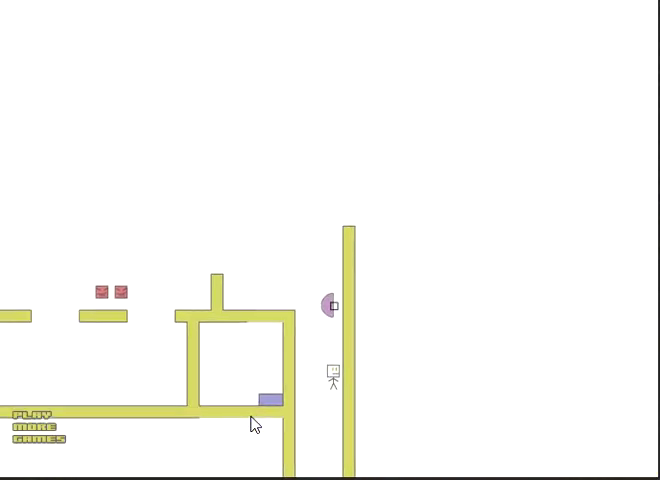
pyautogui.press('Up')
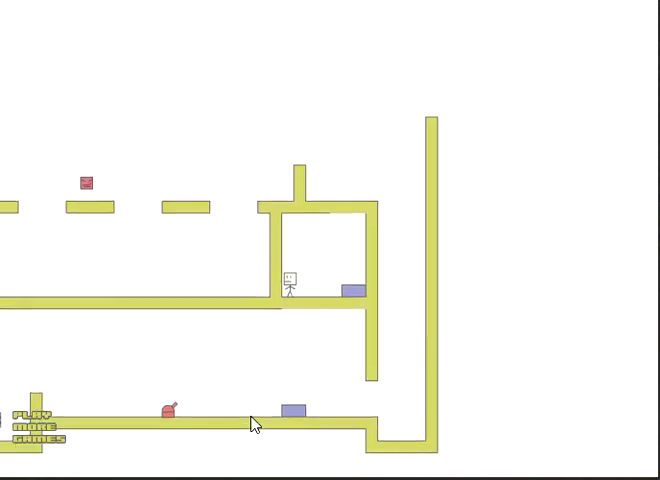
pyautogui.press('Right')
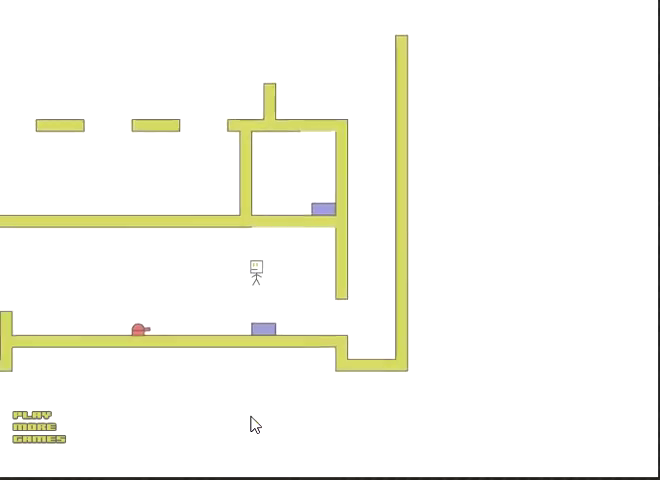
# Walk left across the level and fall past the lower platform.
pyautogui.press('Left')
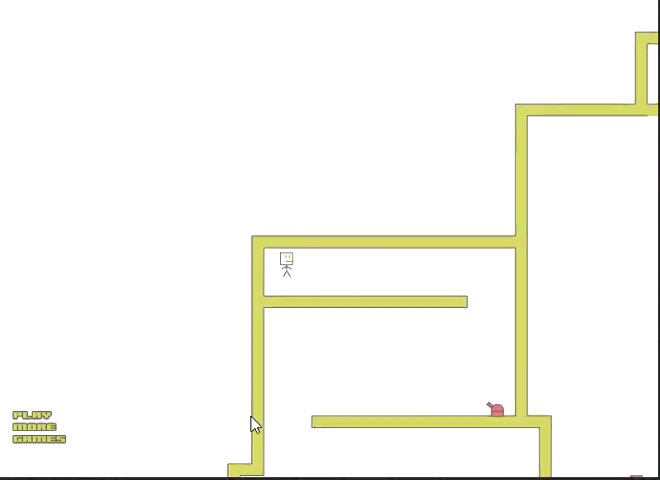
pyautogui.press('Right')
pyautogui.press('Left')
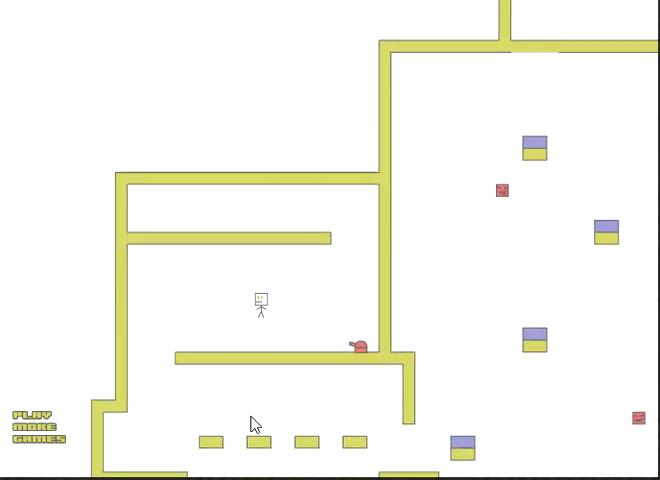
pyautogui.press('Right')
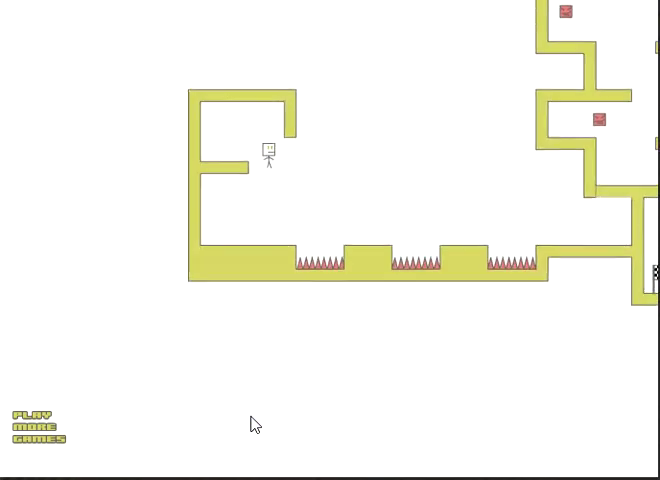
# After reappearing, walk right and jump up onto the small upper ledge.
pyautogui.press('Right')
pyautogui.press('Right')
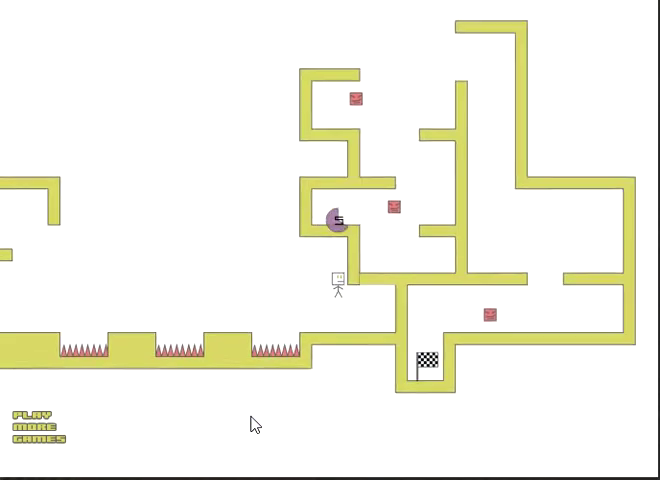
pyautogui.press('Up')
pyautogui.press('Right')
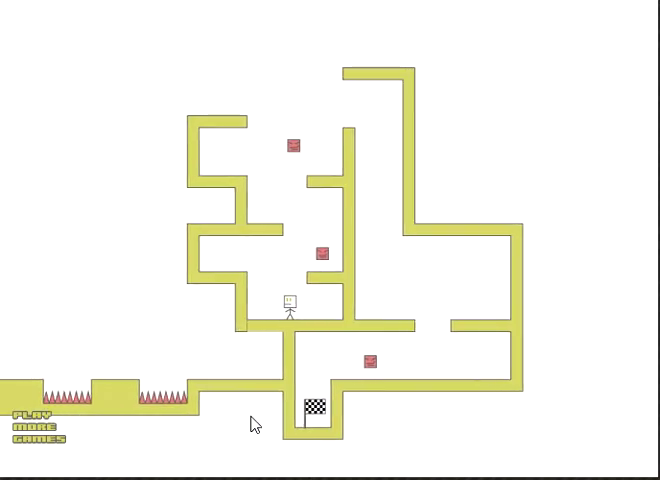
pyautogui.press('Up')
pyautogui.press('Up')
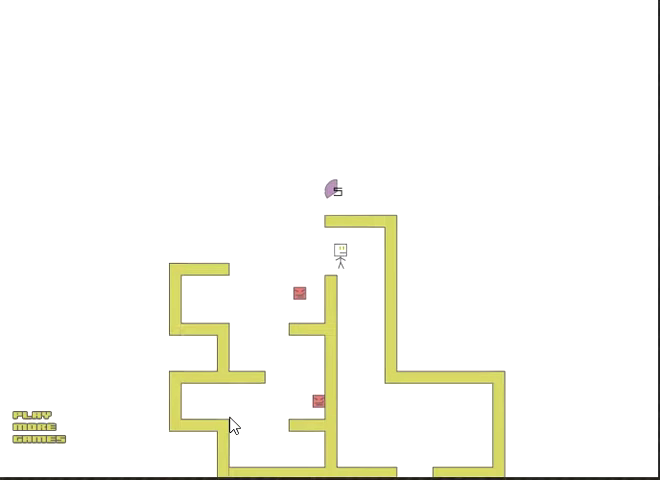
# Drop beside the flag, jump the spike pit, and climb to the higher ledges.
pyautogui.press('Left')
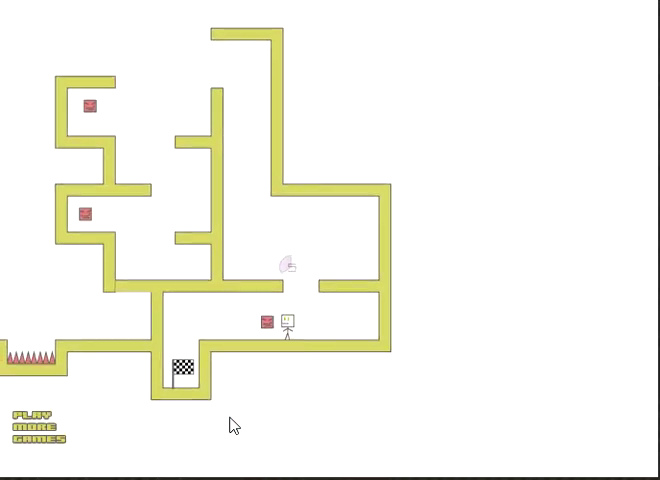
pyautogui.press('space')
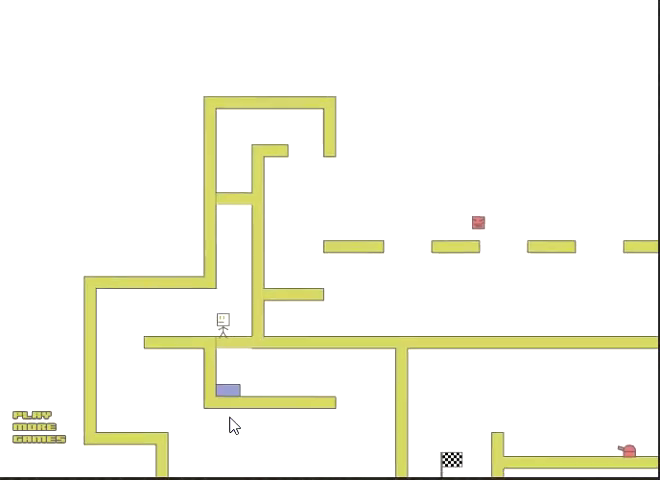
pyautogui.press('Right')
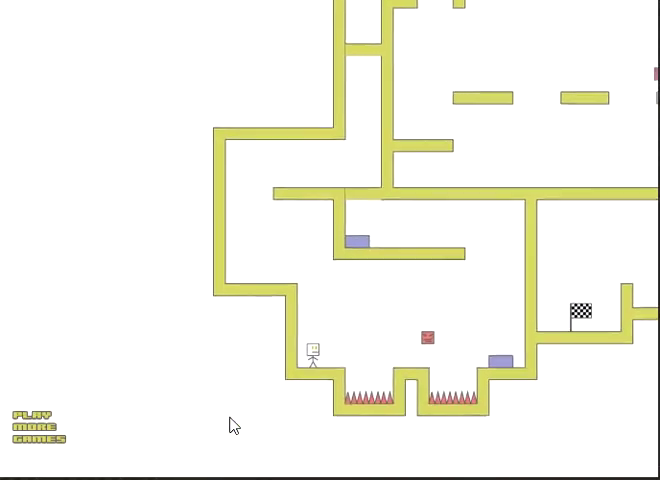
pyautogui.press('Up')
pyautogui.press('Up')
pyautogui.press('Left')
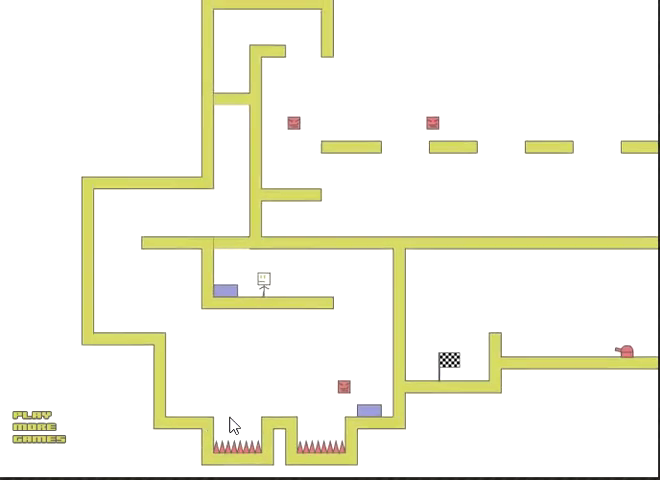
pyautogui.press('Up')
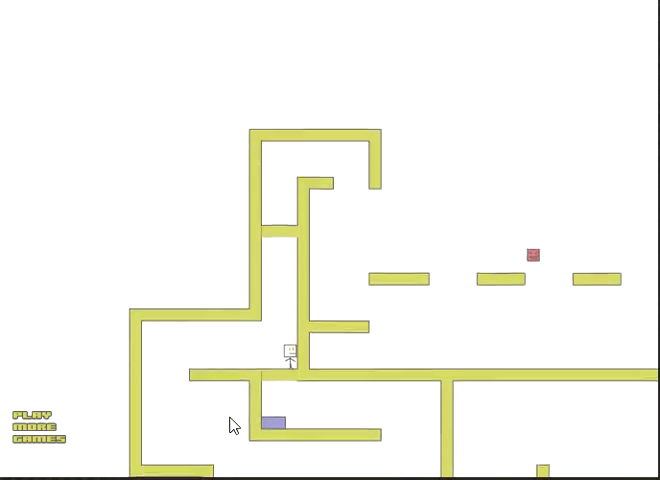
# Move across the ledges to the purple-block ledge and rise up the shaft.
pyautogui.press('Left')
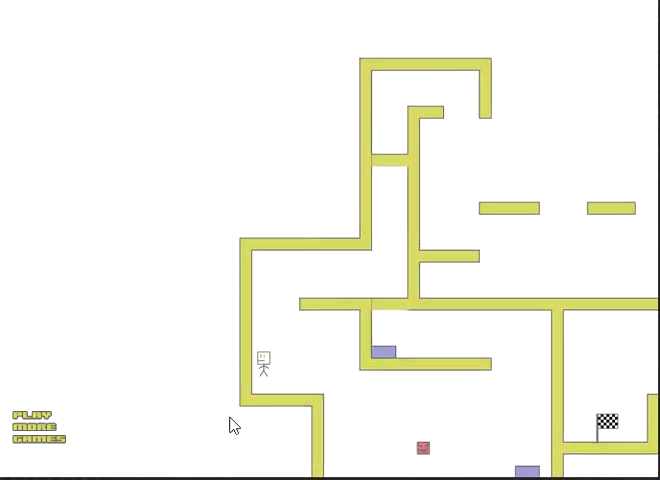
pyautogui.press('Right')
pyautogui.press('Left')
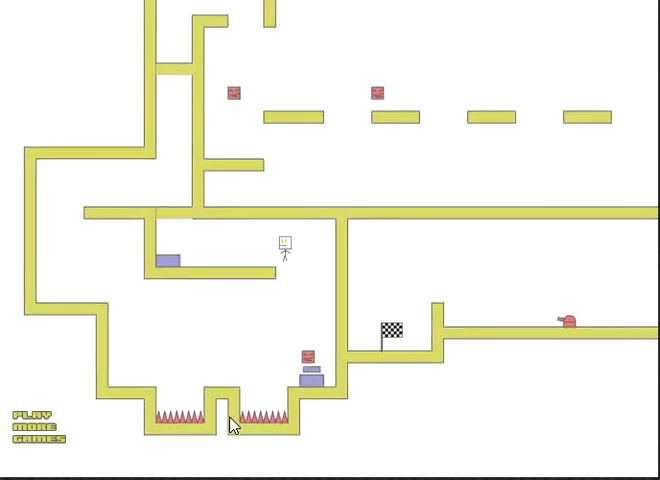
pyautogui.press('Up')
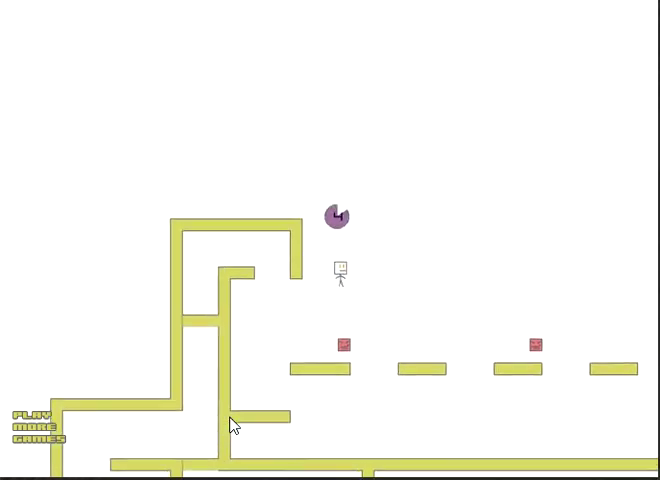
pyautogui.press('Left')
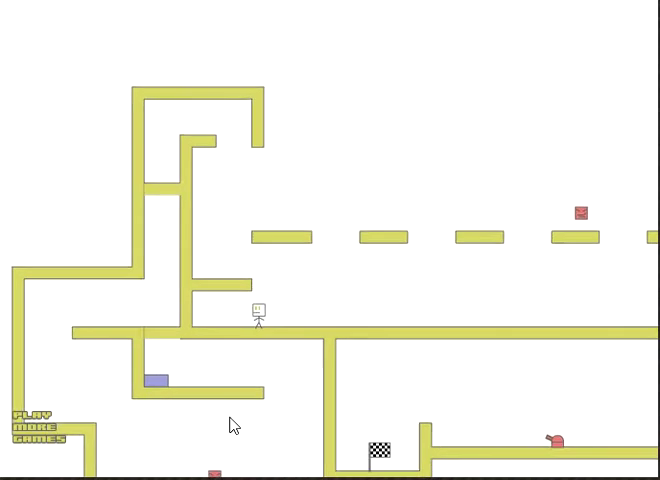
# Jump onto the wall ledge, cross the dashed floating platforms, and drop to the lower floor.
pyautogui.press('Up')
pyautogui.press('Left')
pyautogui.press('Up')
pyautogui.press('Right')
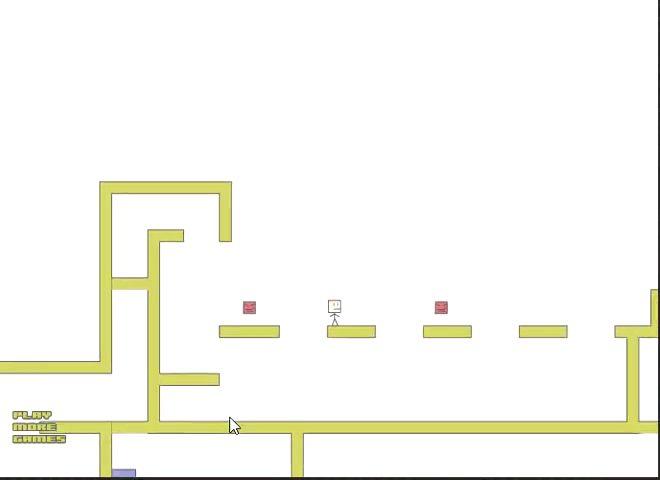
pyautogui.press('Right')
pyautogui.press('Up')
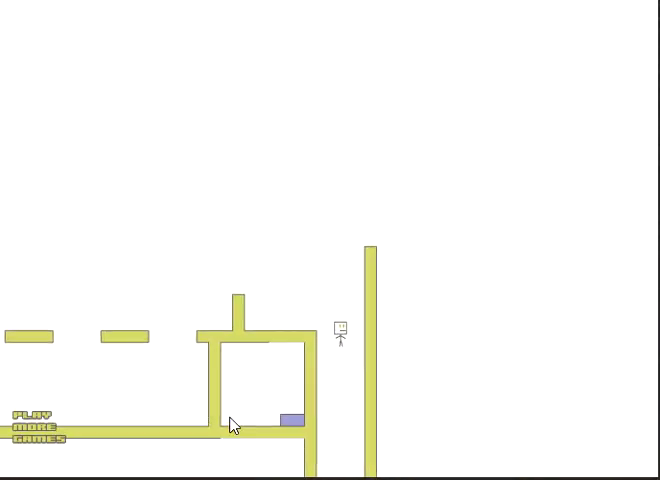
pyautogui.press('Left')
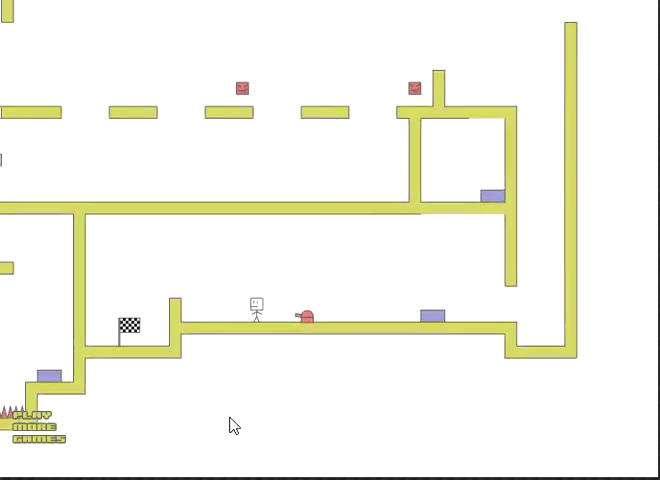
# Run off the ledge onto the lower platform, then jump rightward from the floor.
pyautogui.press('Up')
pyautogui.press('Right')
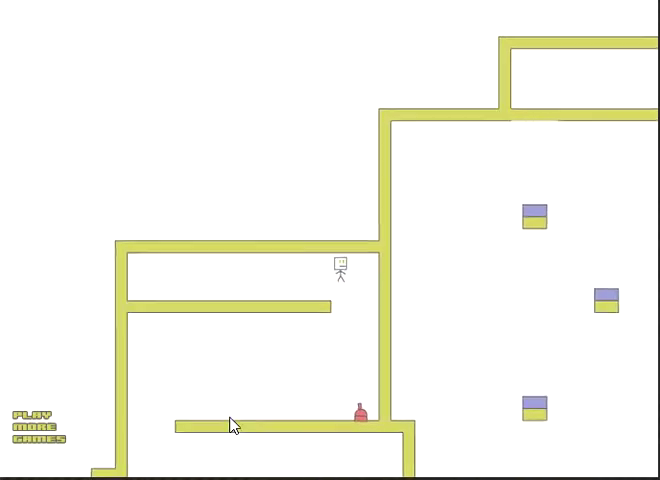
pyautogui.press('Left')
pyautogui.press('Left')
pyautogui.press('Right')
pyautogui.press('Up')
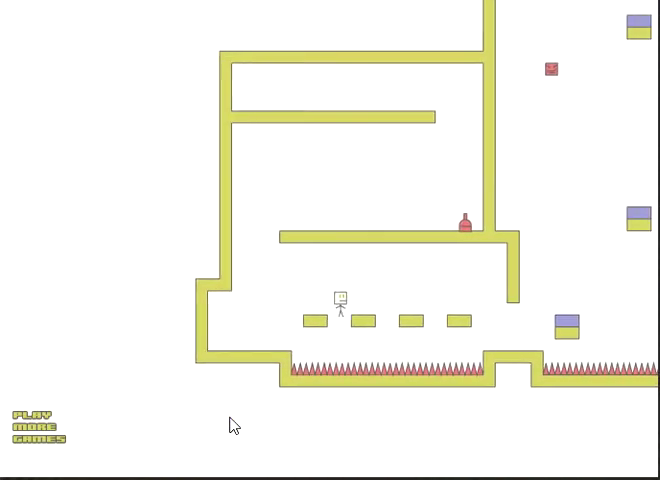
pyautogui.press('Up')
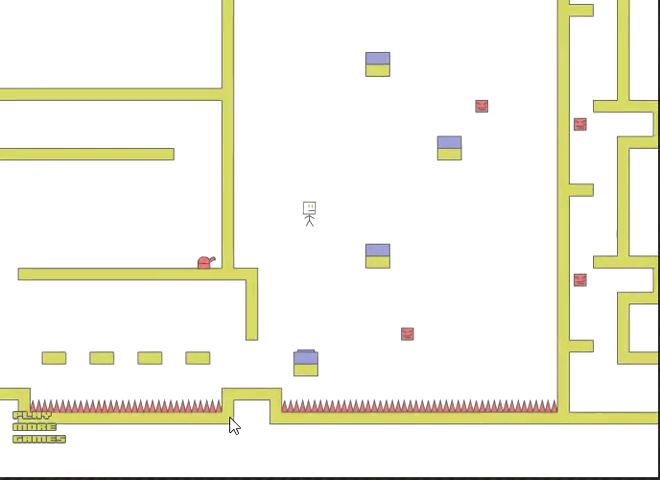
# Jump up from the spiked floor, steering mid-air, and land on the purple block.
pyautogui.press('Up')
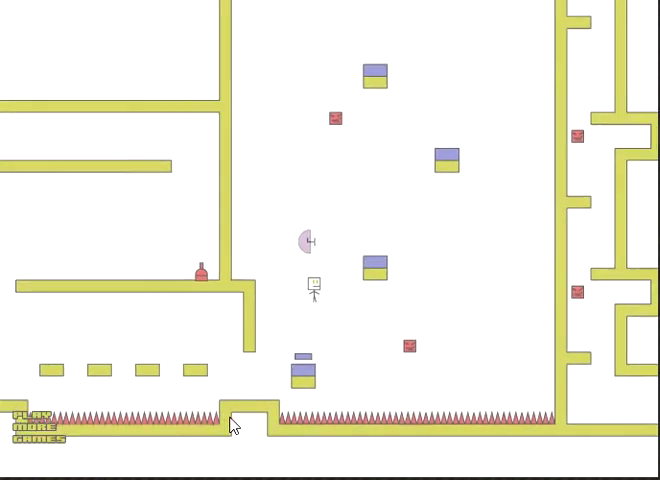
pyautogui.press('Left')
pyautogui.press('Right')
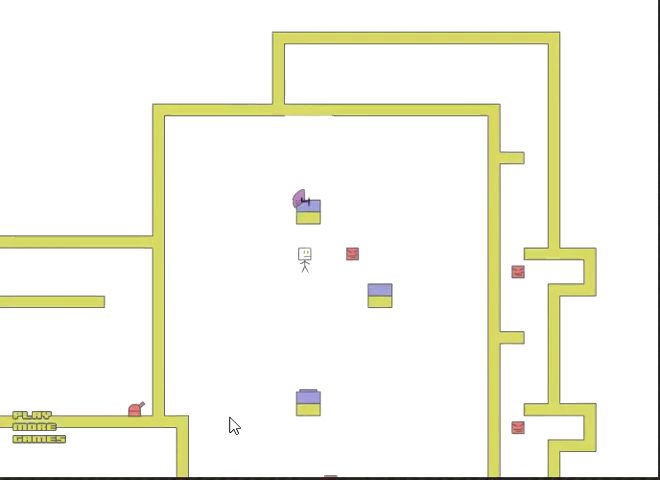
pyautogui.press('Left')
pyautogui.press('Left')
pyautogui.press('Up')
pyautogui.press('Right')
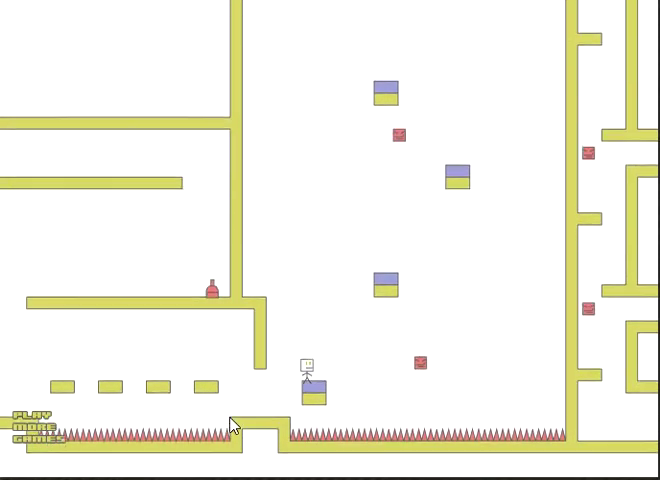
pyautogui.press('Up')
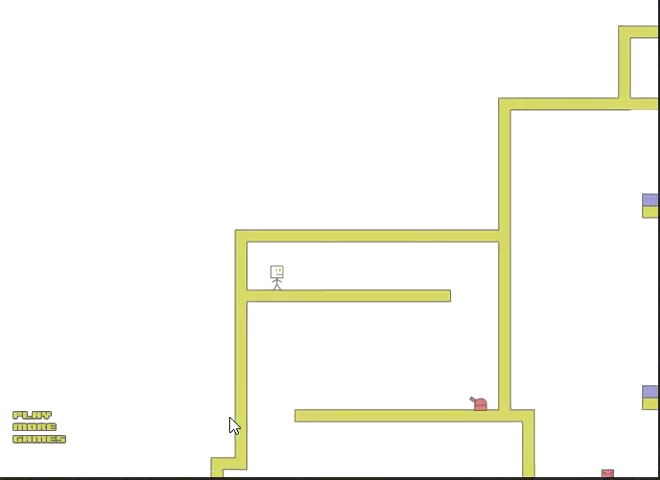
# Drop to the small platform below and make high jumps from the floor.
pyautogui.press('Left')
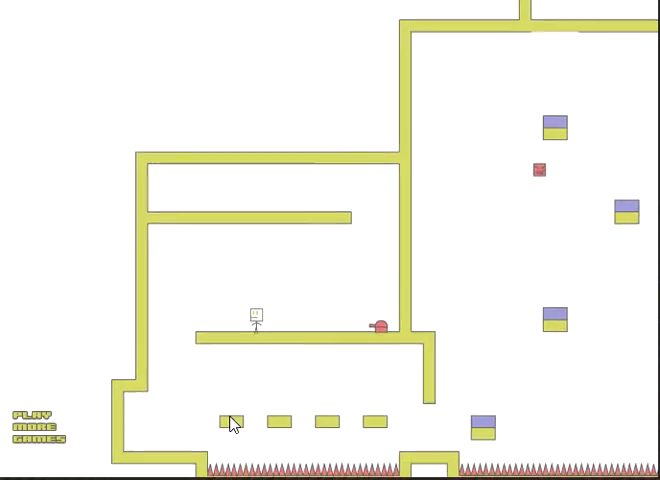
pyautogui.press('Right')
pyautogui.press('Right')
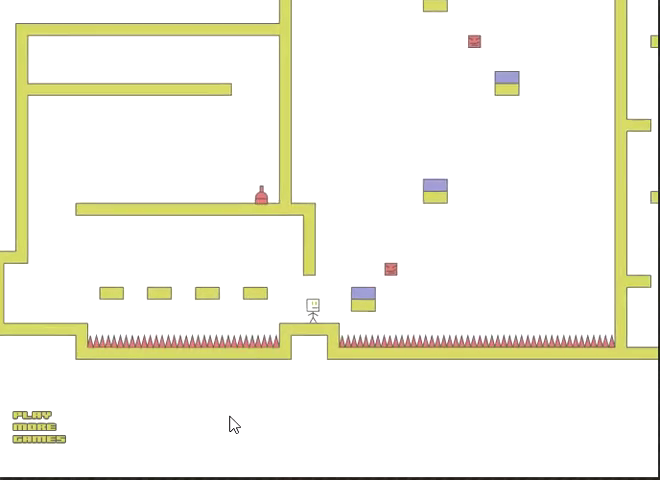
pyautogui.press('Up')
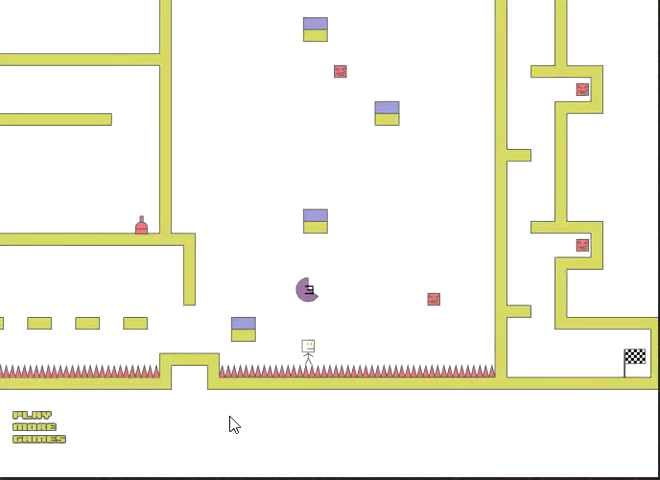
pyautogui.press('Left')
pyautogui.press('Up')
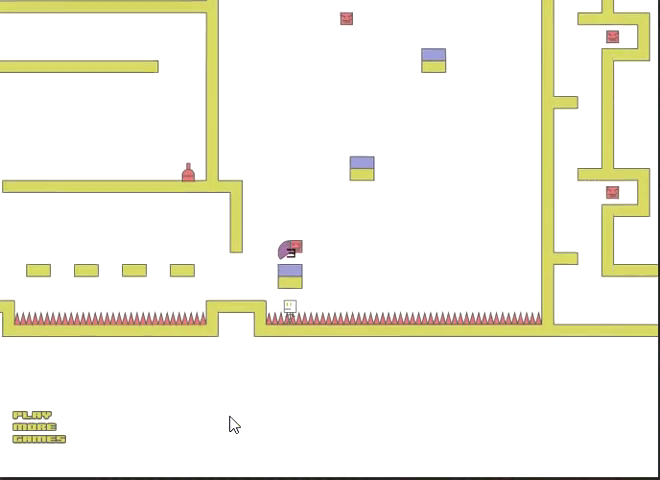
pyautogui.press('Up')
pyautogui.press('Up')
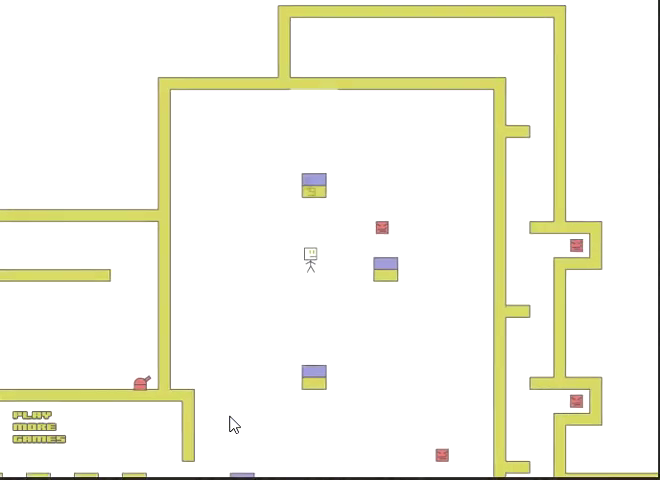
# Move across the platforms by the turret and drop past the small blocks.
pyautogui.press('Left')
pyautogui.press('Right')
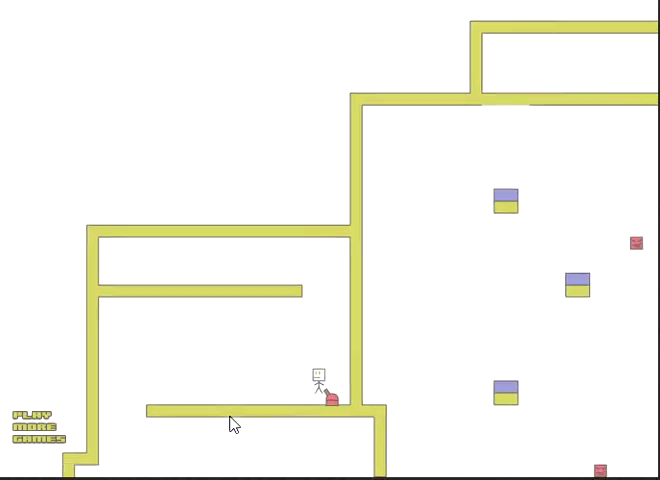
pyautogui.press('Up')
pyautogui.press('Left')
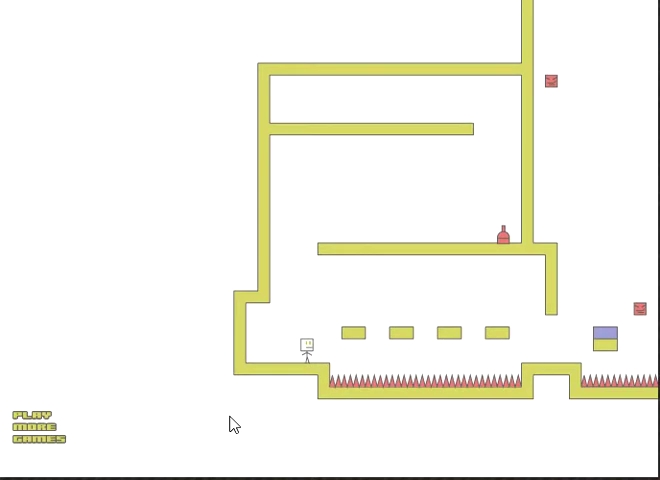
pyautogui.press('Right')
pyautogui.press('Up')
# Climb the large room, cross its roof, and fall down the corridor to the flag.
pyautogui.press('Right')
pyautogui.press('Up')
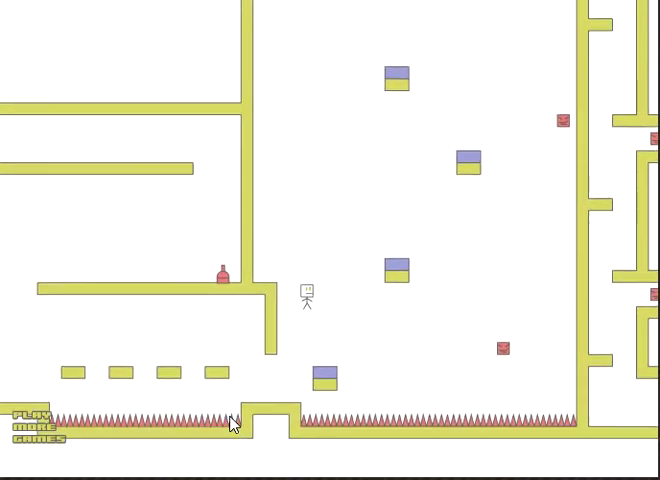
pyautogui.press('Up')
pyautogui.press('Up')
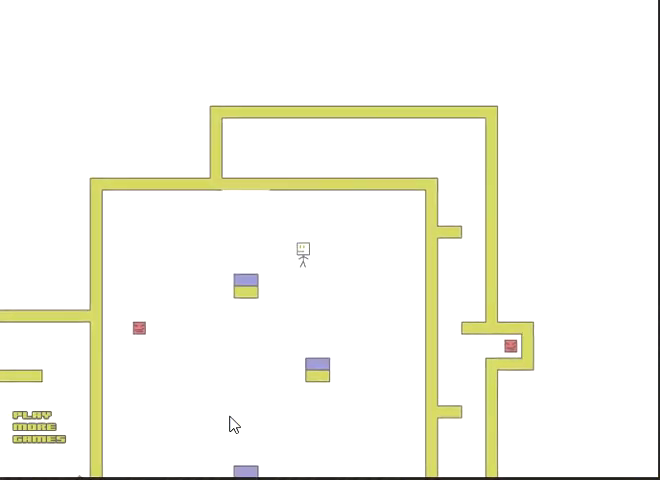
pyautogui.press('Right')
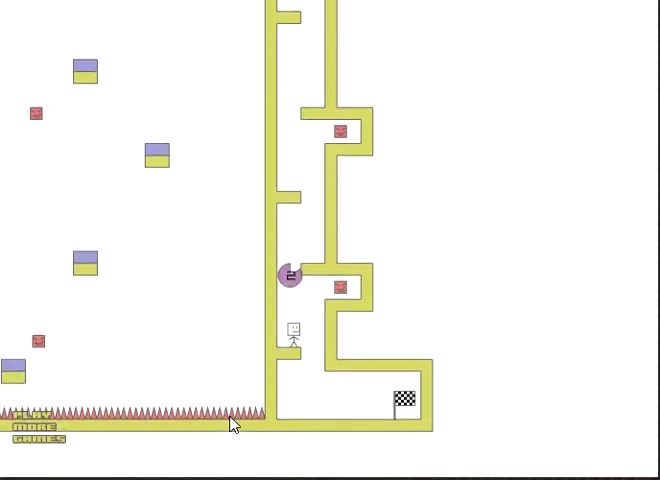
pyautogui.press('Right')
pyautogui.press('Right')
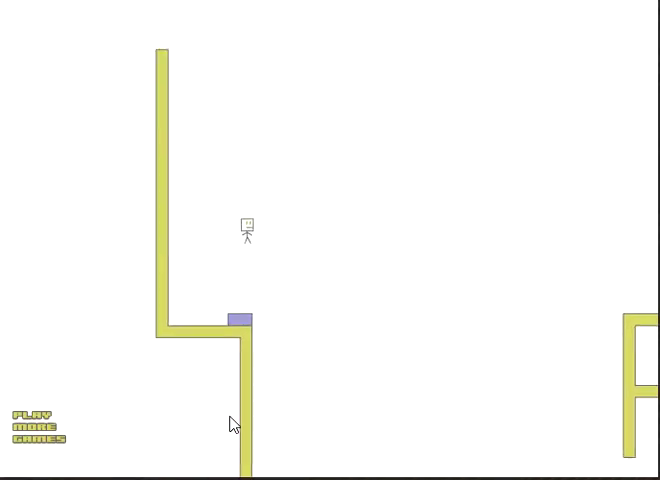
# Drop into the new maze and jump across to the right-hand platform.
pyautogui.press('Right')
pyautogui.press('Up')
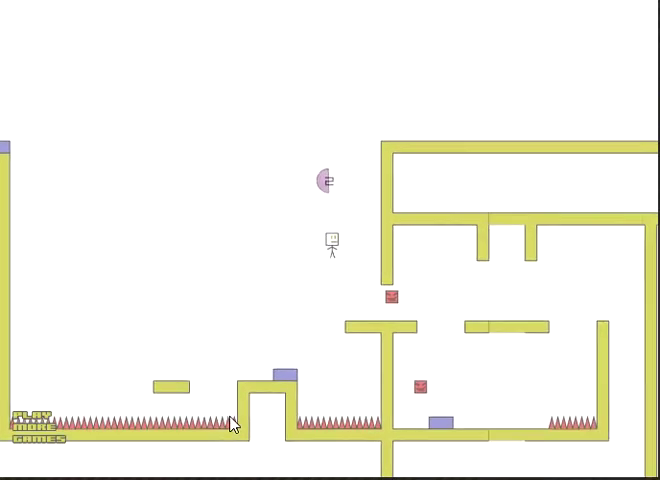
pyautogui.press('Right')
pyautogui.press('Up')
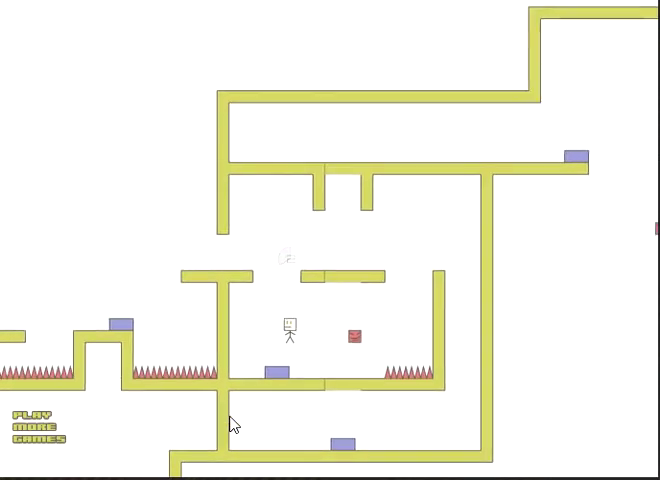
pyautogui.press('Right')
# Climb above the upper platform and run left to the checkered flag.
pyautogui.press('Left')
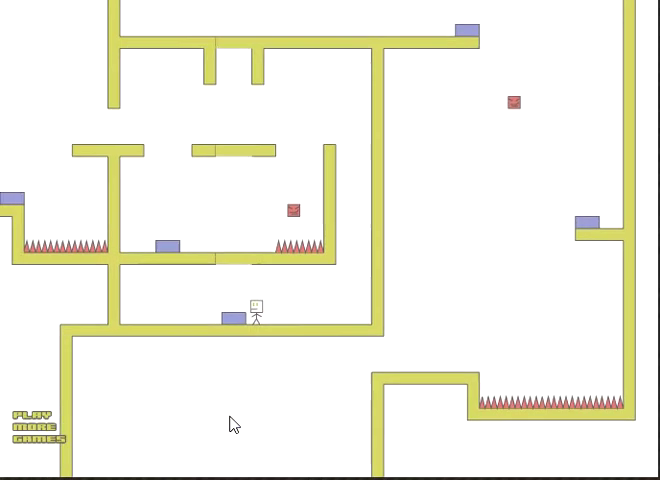
pyautogui.press('Up')
pyautogui.press('Up')
pyautogui.press('Right')
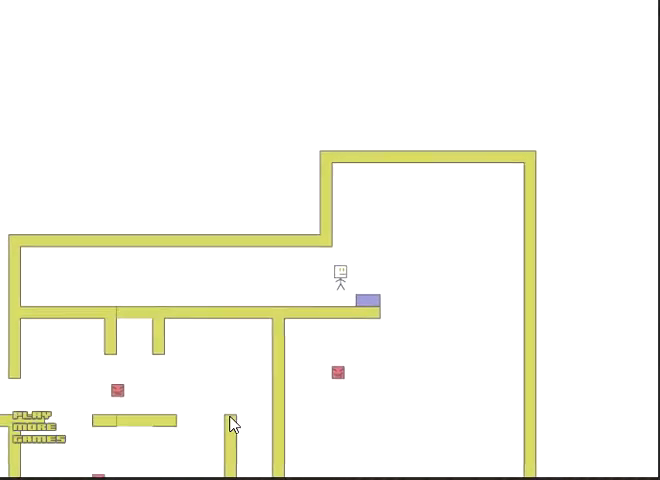
pyautogui.press('Up')
pyautogui.press('Left')
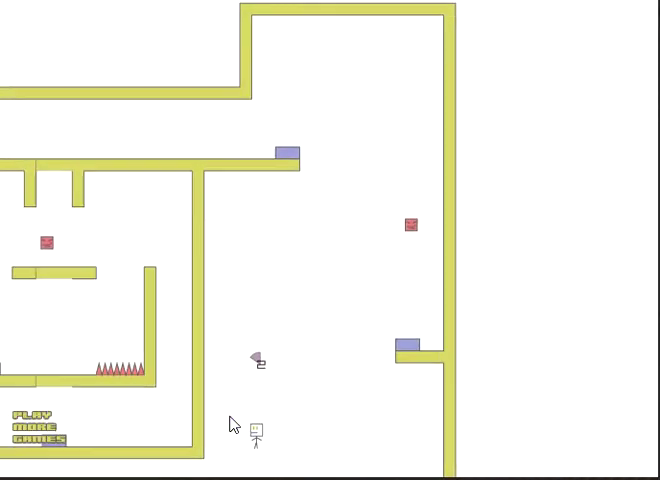
pyautogui.press('Left')
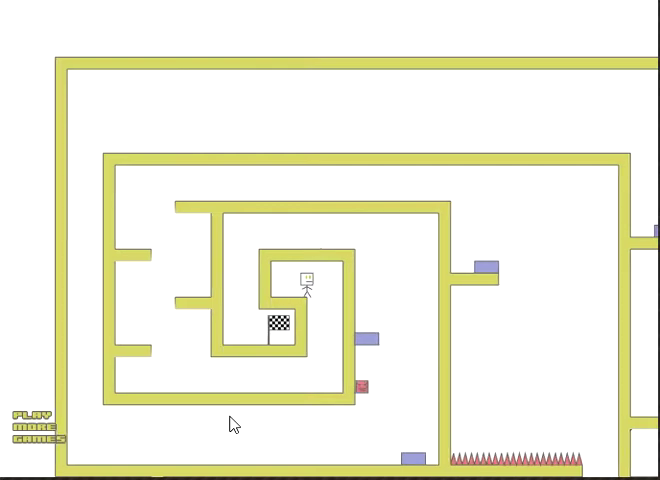
# Leave the spiral centre, climb the left corridor, and run right along the spiral's top wall.
pyautogui.press('Left')
pyautogui.press('Up')
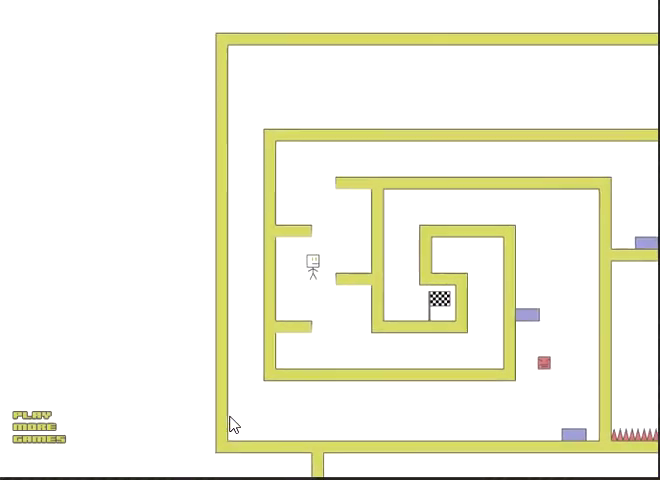
pyautogui.press('Up')
pyautogui.press('Left')
pyautogui.press('Up')
pyautogui.press('Left')
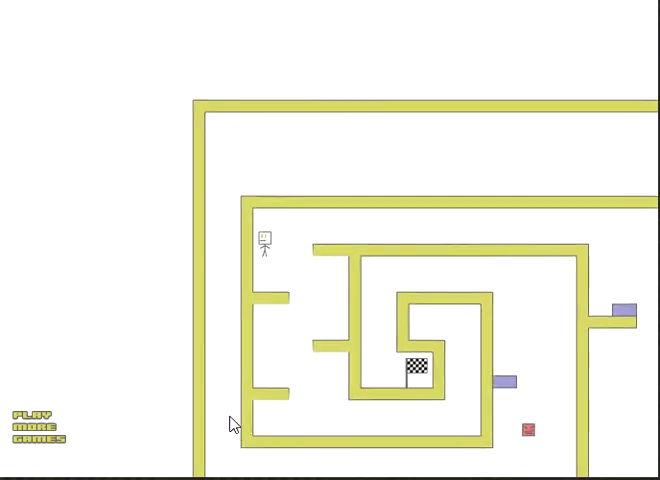
pyautogui.press('Up')
pyautogui.press('Right')
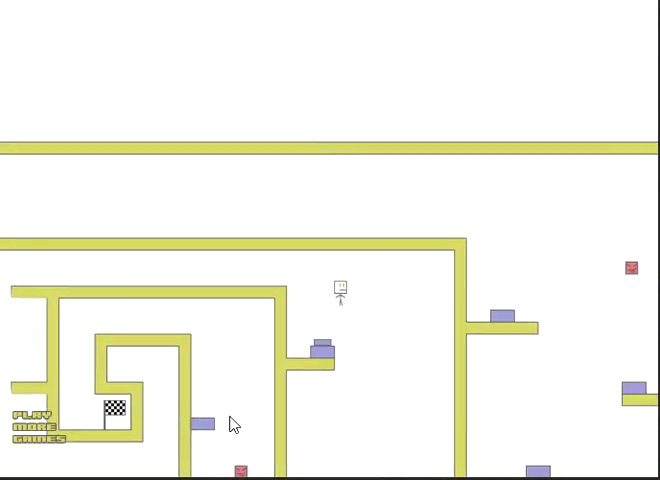
# After respawning, jump back up the left corridor onto the spiral's top wall.
pyautogui.press('Left')
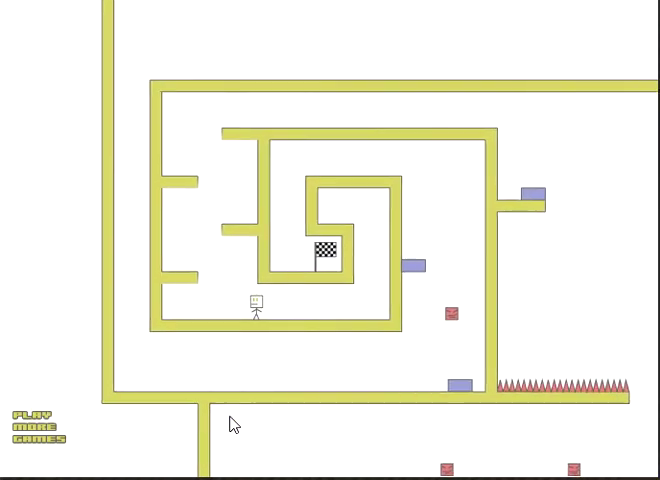
pyautogui.press('Up')
pyautogui.press('Left')
pyautogui.press('Right')
pyautogui.press('Left')
pyautogui.press('Right')
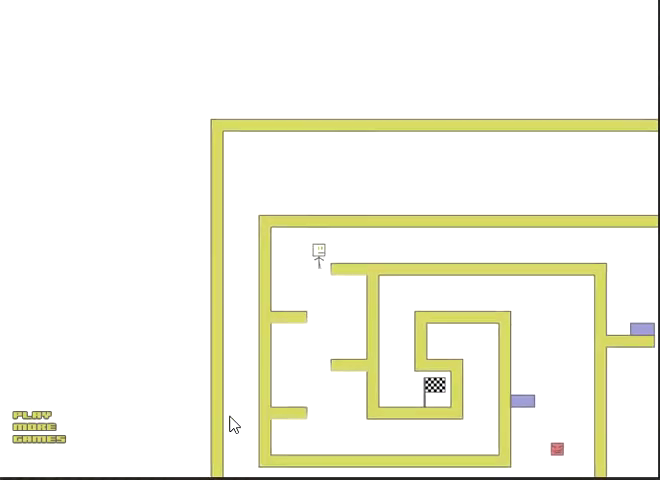
pyautogui.press('Right')
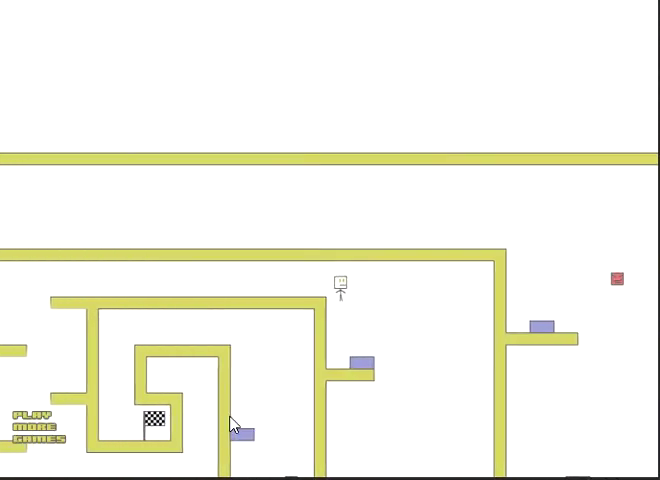
pyautogui.press('Right')
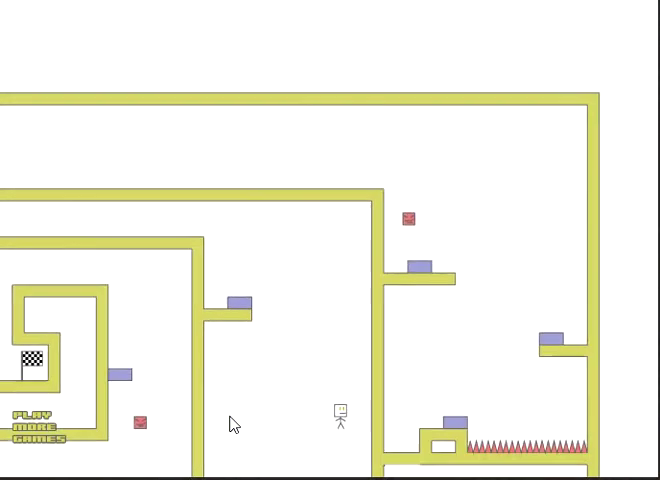
# Drop to the lower floor, jump the gap, and run right to the ledge near the wall.
pyautogui.press('Left')
pyautogui.press('Up')
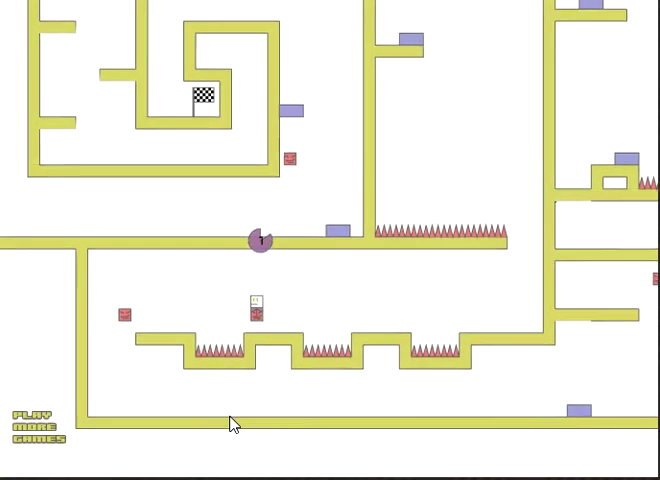
pyautogui.press('Up')
pyautogui.press('Right')
pyautogui.press('Right')
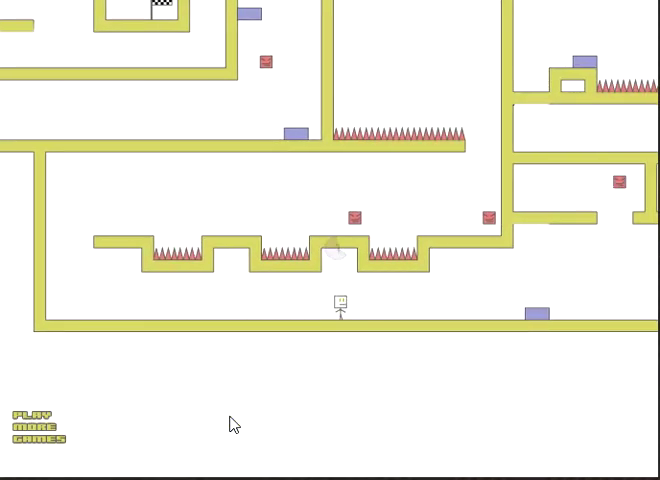
pyautogui.press('Up')
pyautogui.press('Left')
pyautogui.press('Right')
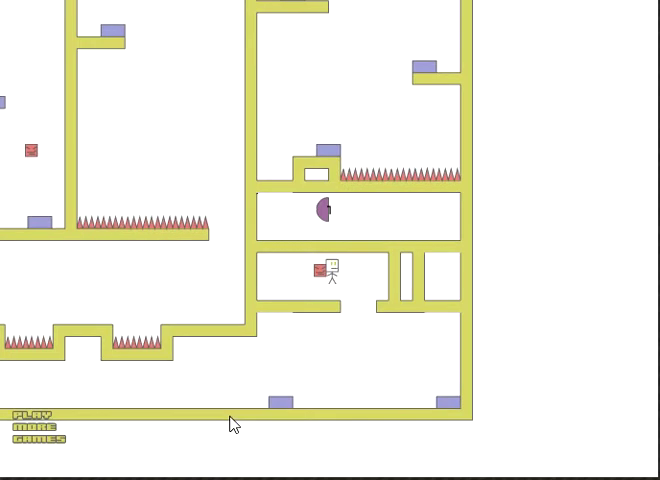
# Rise through the ceiling gap into the upper room and jump out onto its roof.
pyautogui.press('Up')
pyautogui.press('Left')
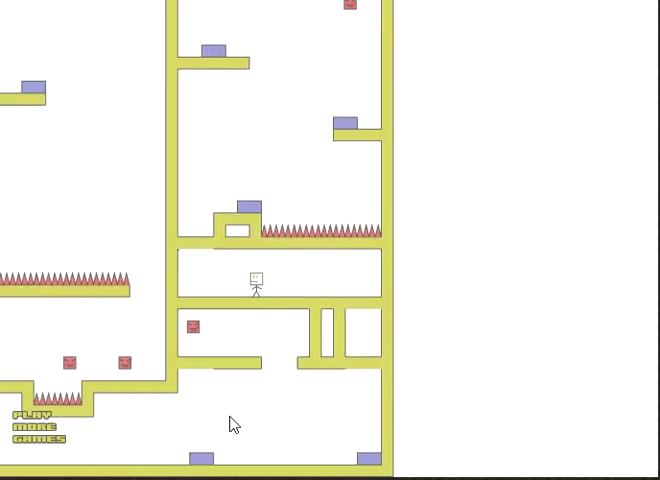
pyautogui.press('Up')
pyautogui.press('Right')
pyautogui.press('Right')
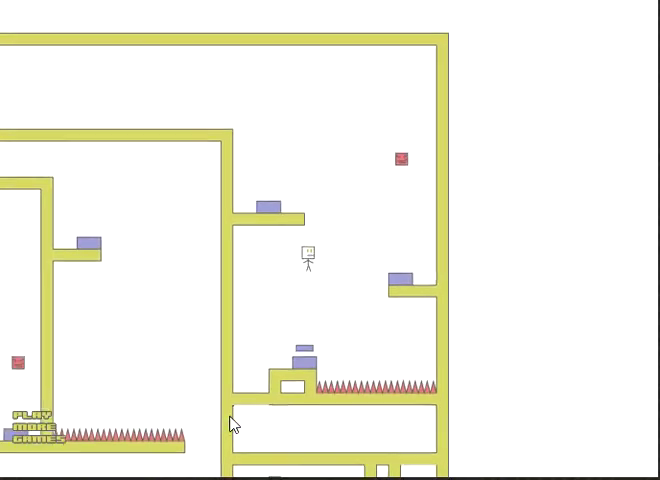
pyautogui.press('Left')
pyautogui.press('Up')
pyautogui.press('Left')
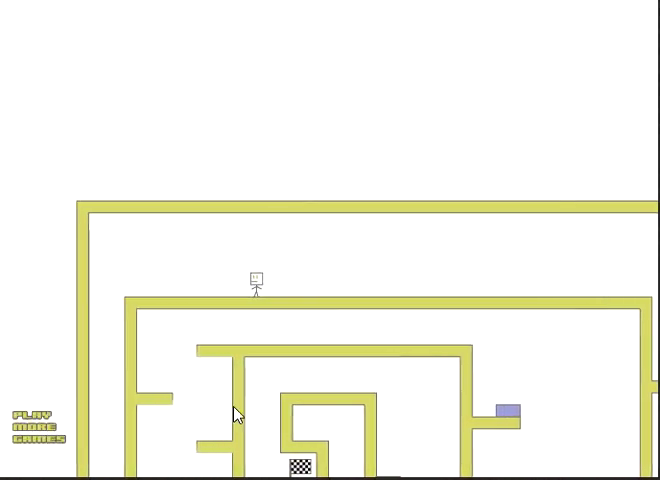
# Drop off the roof, run along the floor, and rise into the spiral room.
pyautogui.press('Left')
pyautogui.press('Right')
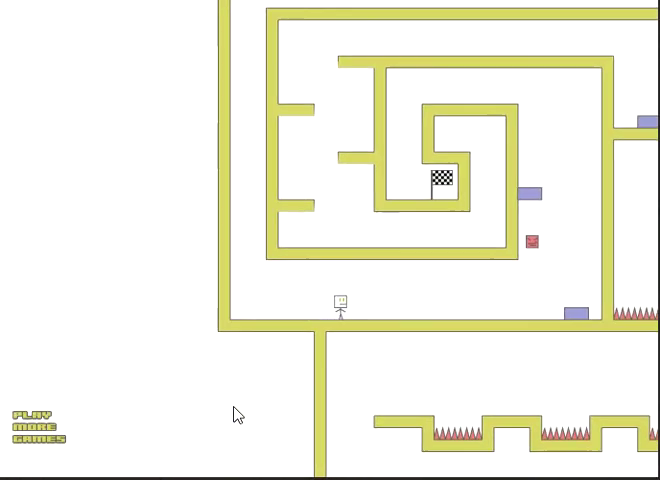
pyautogui.press('Left')
pyautogui.press('Up')
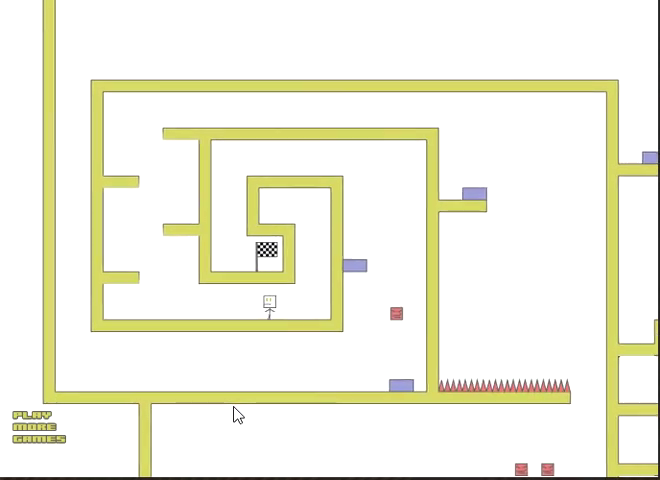
pyautogui.press('Left')
pyautogui.press('Up')
pyautogui.press('Right')
# Hop across the ledges onto the spiral's top wall and run right above the spikes.
pyautogui.press('Left')
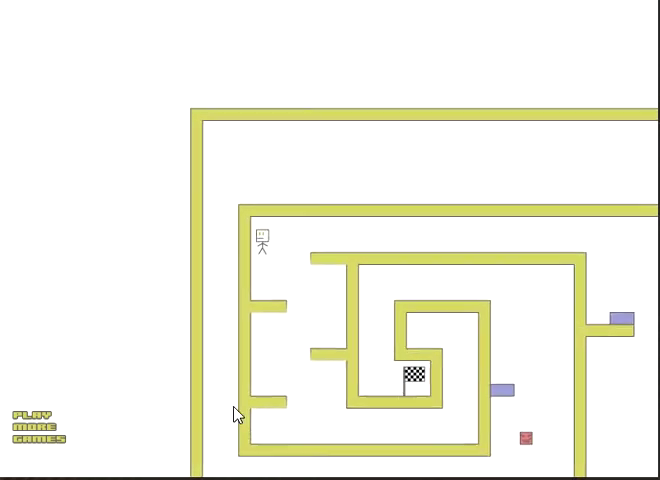
pyautogui.press('Right')
pyautogui.press('Left')
pyautogui.press('Up')
pyautogui.press('Up')
pyautogui.press('Right')
pyautogui.press('Right')
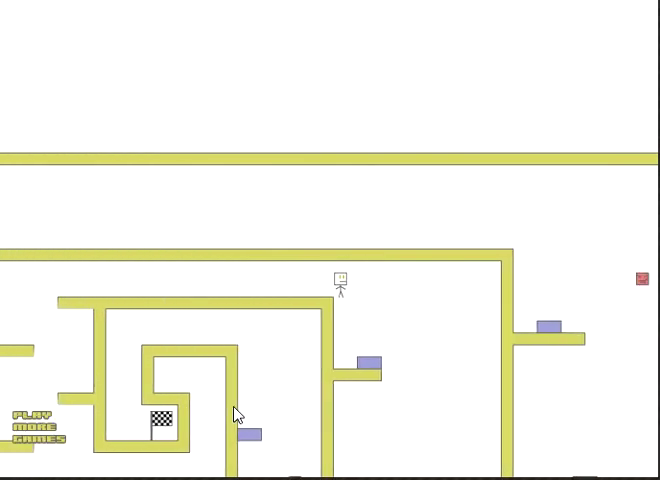
pyautogui.press('Up')
pyautogui.press('Right')
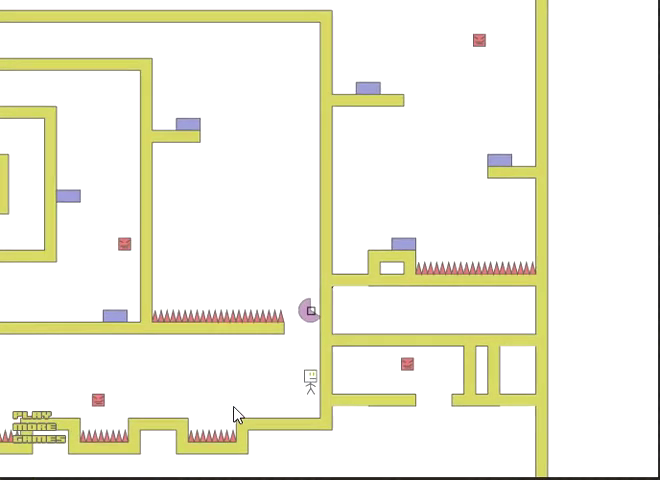
# Drop past the spike floor, run right along the corridor, and climb onto the blue block.
pyautogui.press('Left')
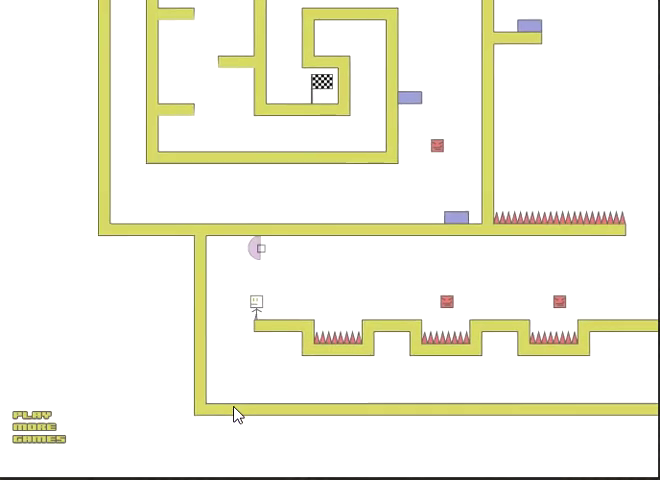
pyautogui.press('Right')
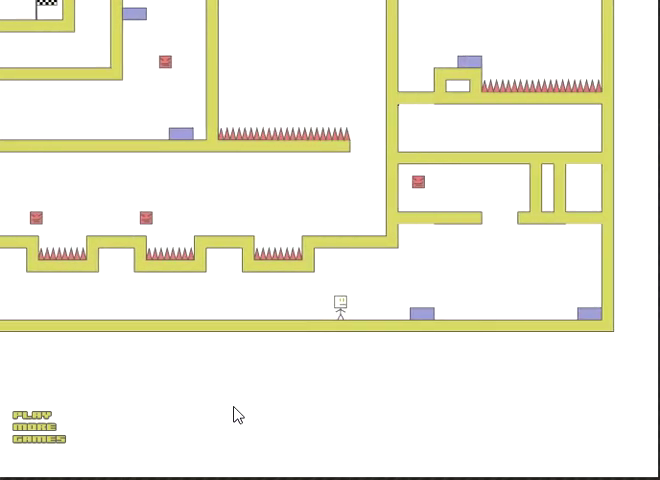
pyautogui.press('Up')
pyautogui.press('Left')
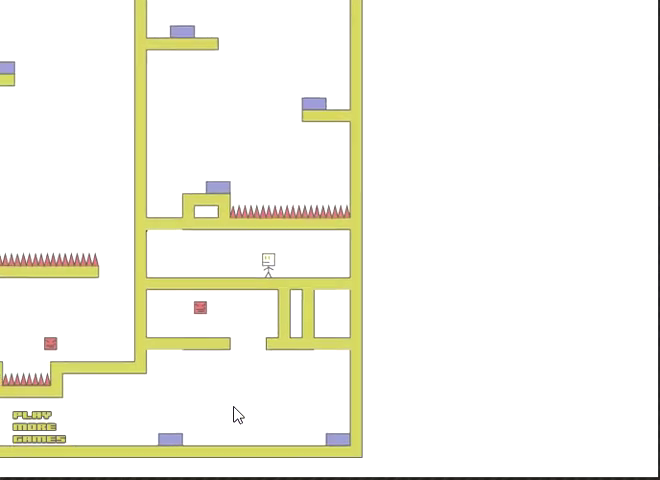
pyautogui.press('Up')
pyautogui.press('Right')
pyautogui.press('Up')
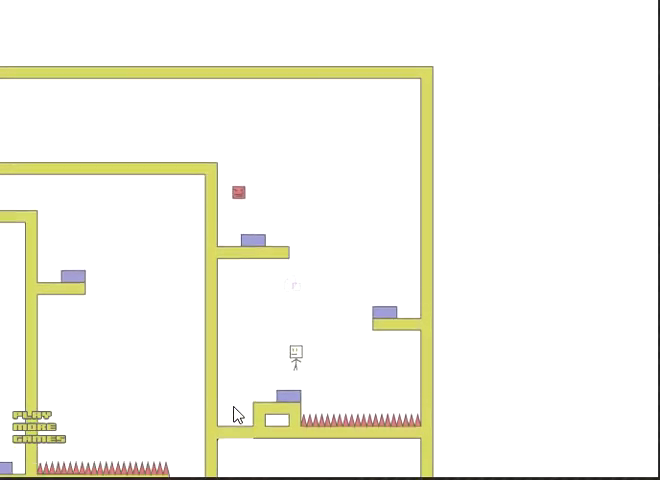
# Jump from the blue block onto the inner wall, then fall down the left corridor.
pyautogui.press('Up')
pyautogui.press('Left')
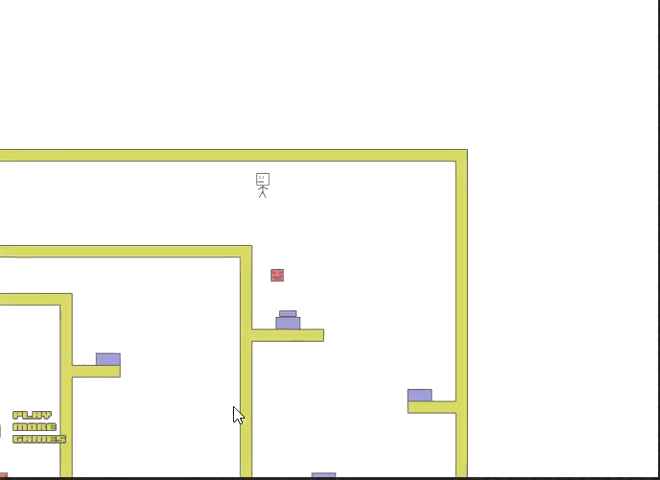
pyautogui.press('Left')
pyautogui.press('Left')
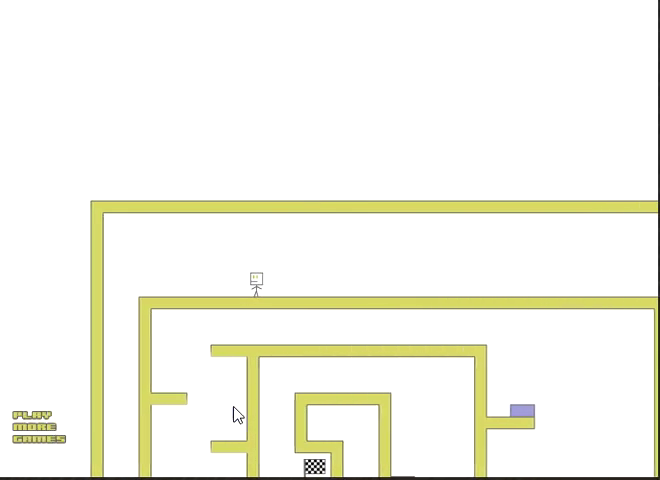
pyautogui.press('Right')
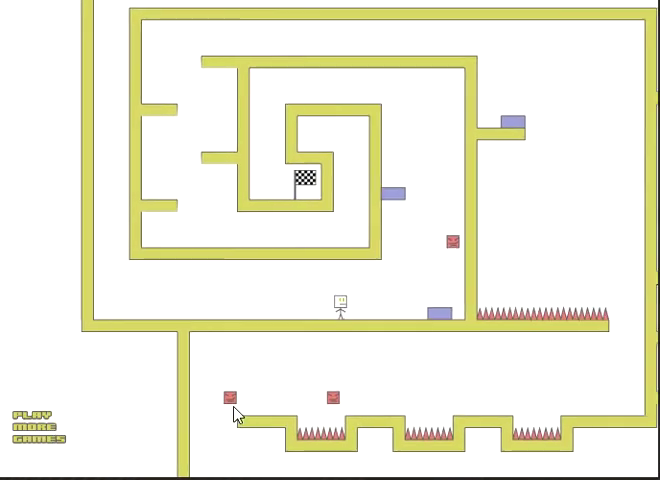
pyautogui.press('Up')
pyautogui.press('Left')
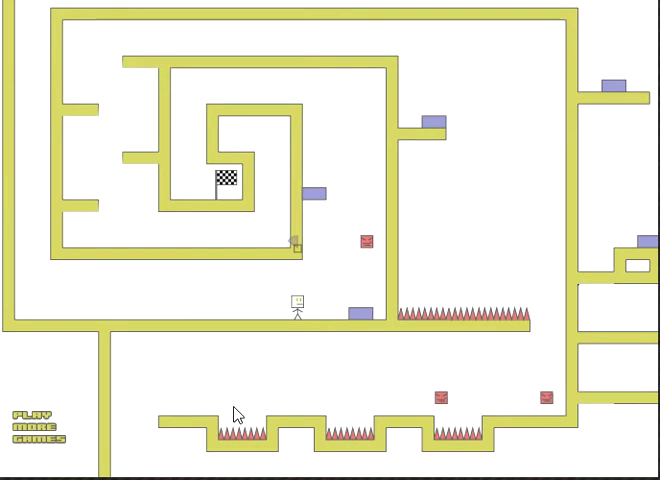
# Jump into the spiral corridor entrance and follow the spiral down to the checkered flag.
pyautogui.press('Up')
pyautogui.press('Left')
pyautogui.press('Right')
pyautogui.press('Up')
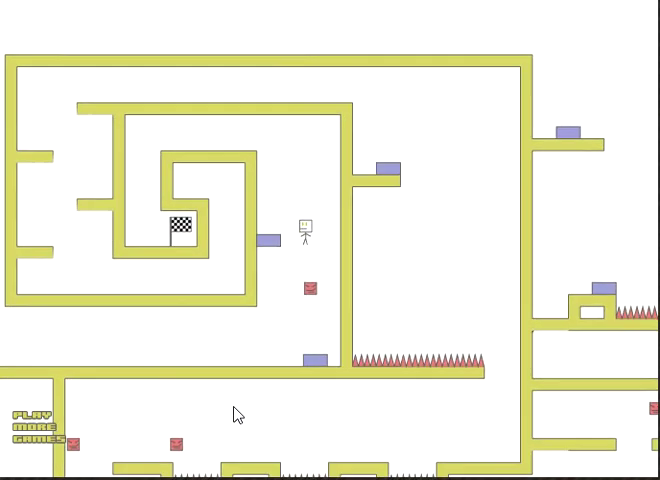
pyautogui.press('Left')
pyautogui.press('Right')
pyautogui.press('Up')
pyautogui.press('Left')
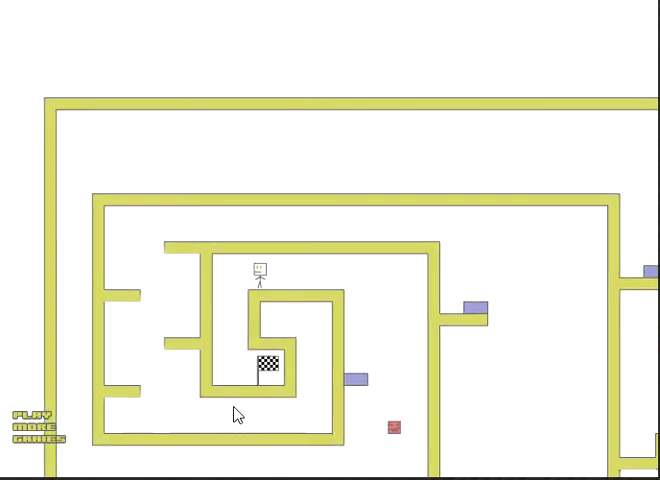
pyautogui.press('Right')
pyautogui.press('Right')
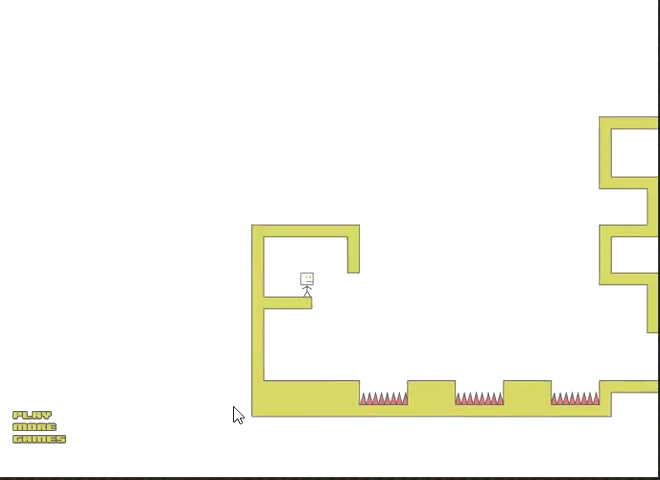
# Walk off the starting ledge, jump the spikes onto the pillar, and hop twice.
pyautogui.press('Right')
pyautogui.press('Up')
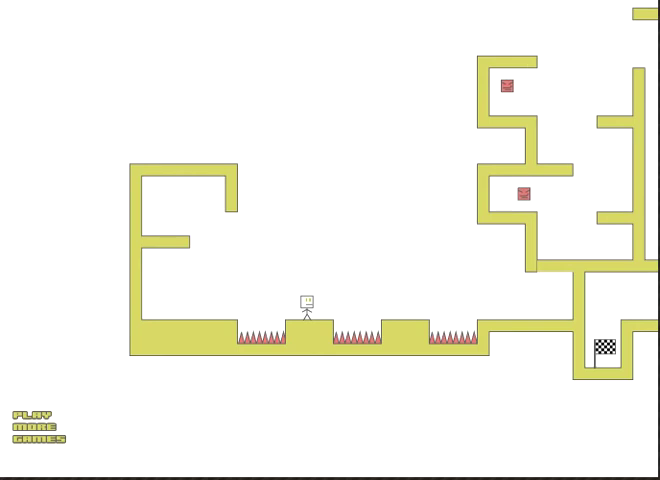
pyautogui.press('Up')
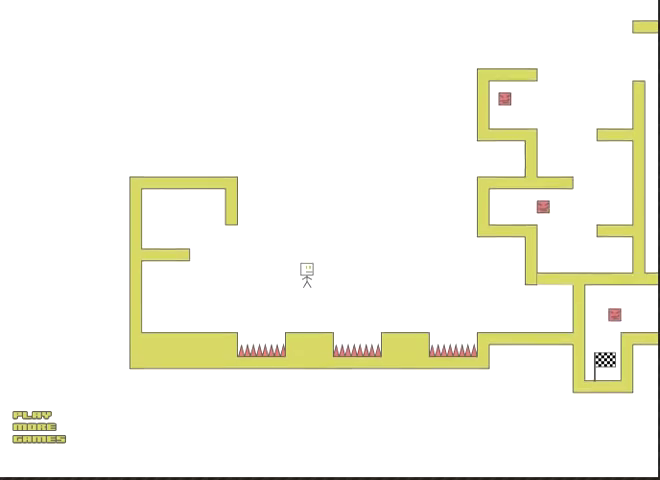
pyautogui.press('Up')
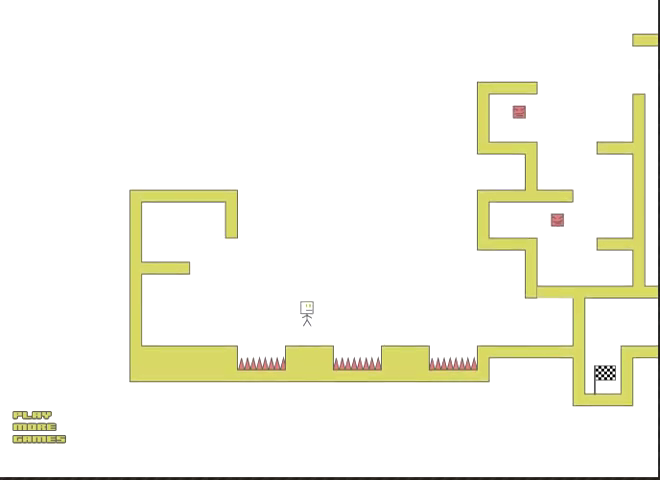